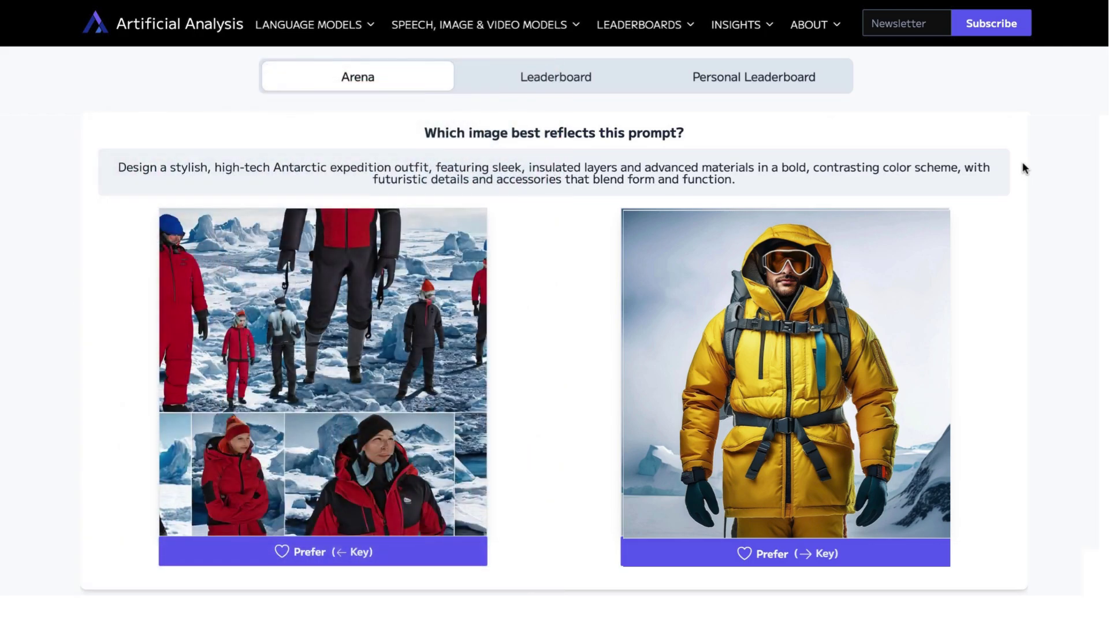
Step: Vote with the arrow keys on the Antarctic outfit, train, galactic market, Martian sunset and volunteering pairs
{"action": "key", "text": "Left"}
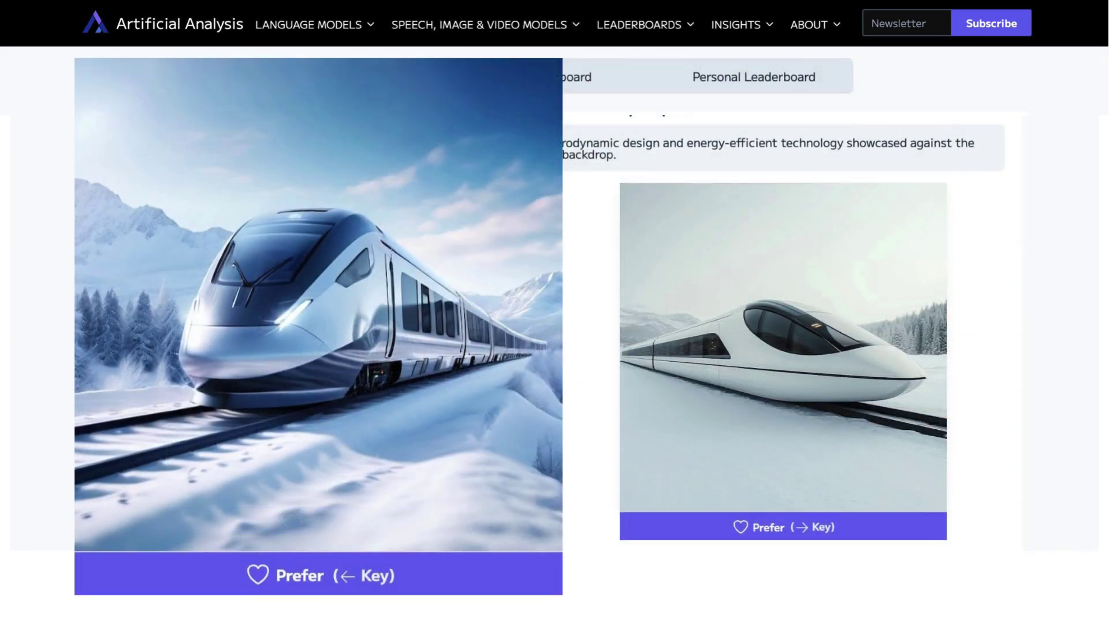
{"action": "key", "text": "Left"}
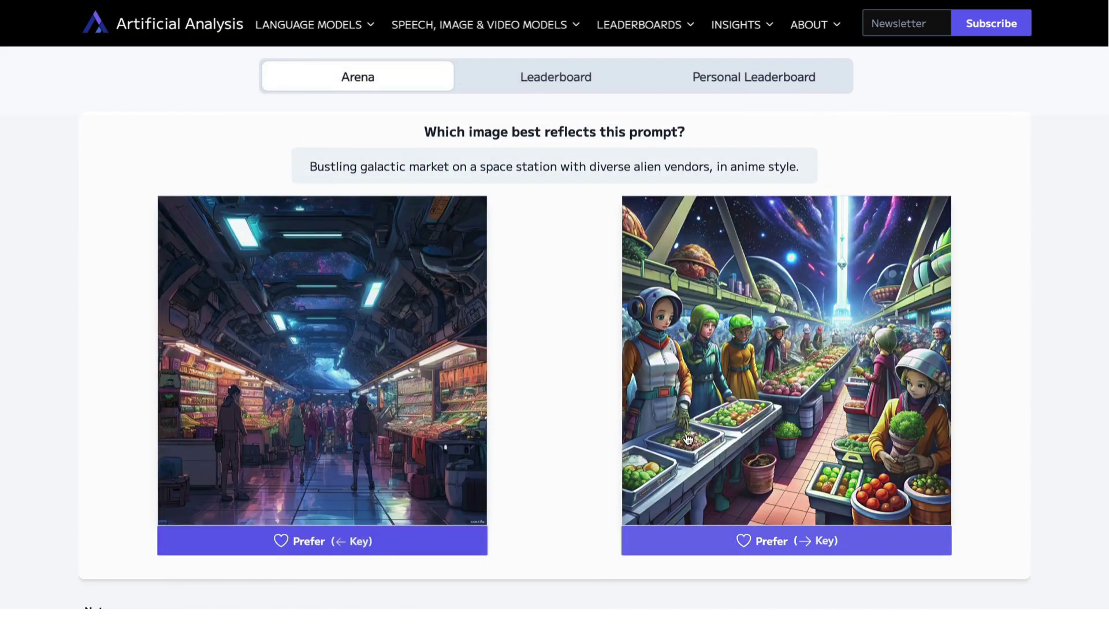
{"action": "key", "text": "Right"}
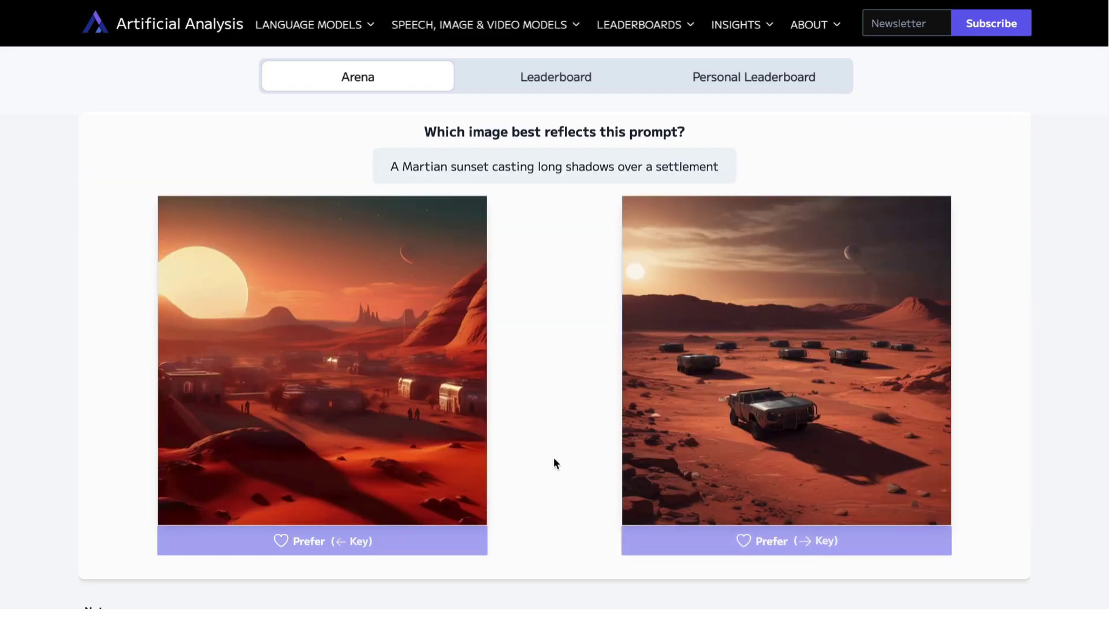
{"action": "key", "text": "Left"}
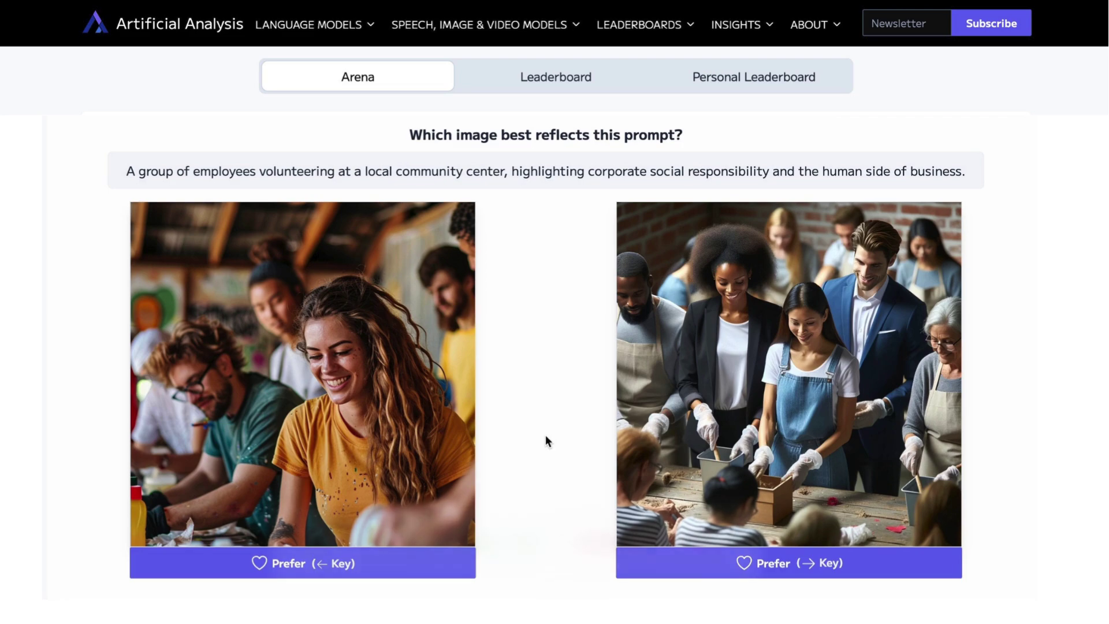
{"action": "key", "text": "Left"}
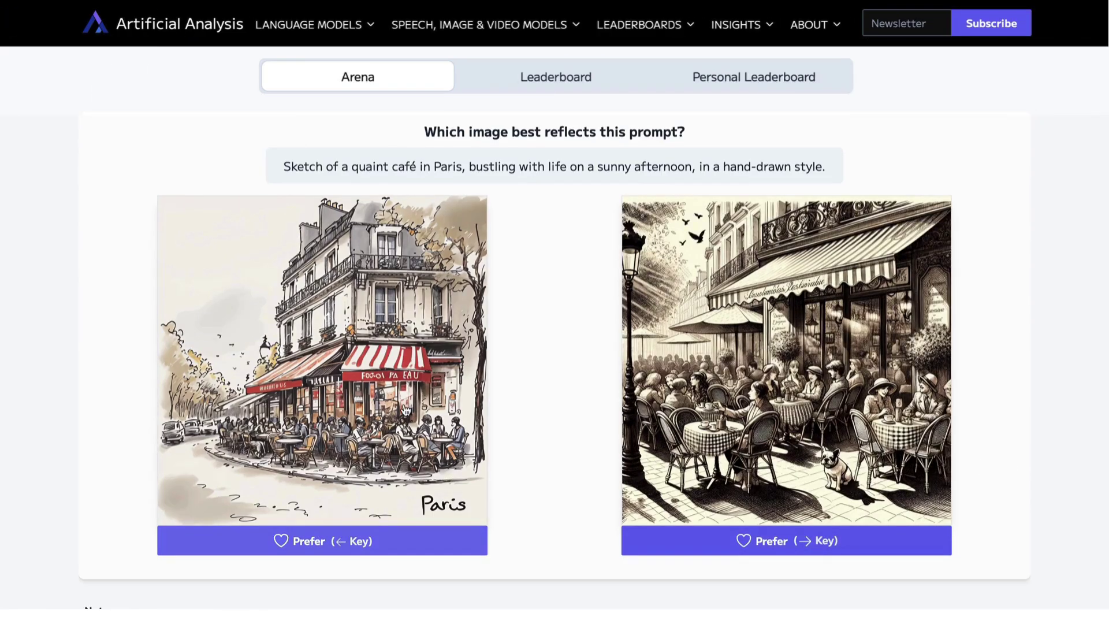
Step: Vote on the Paris café, castle, ice-sheet, bridge, greenhouse, superhero and vintage clothing pairs
{"action": "left_click", "coordinate": [406, 411]}
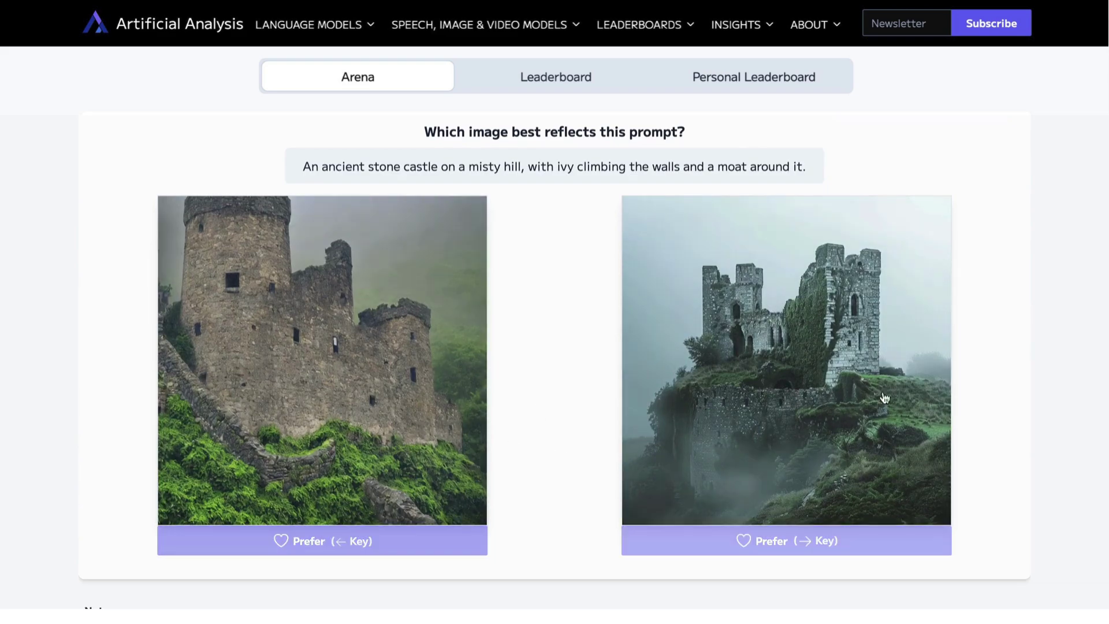
{"action": "left_click", "coordinate": [885, 398]}
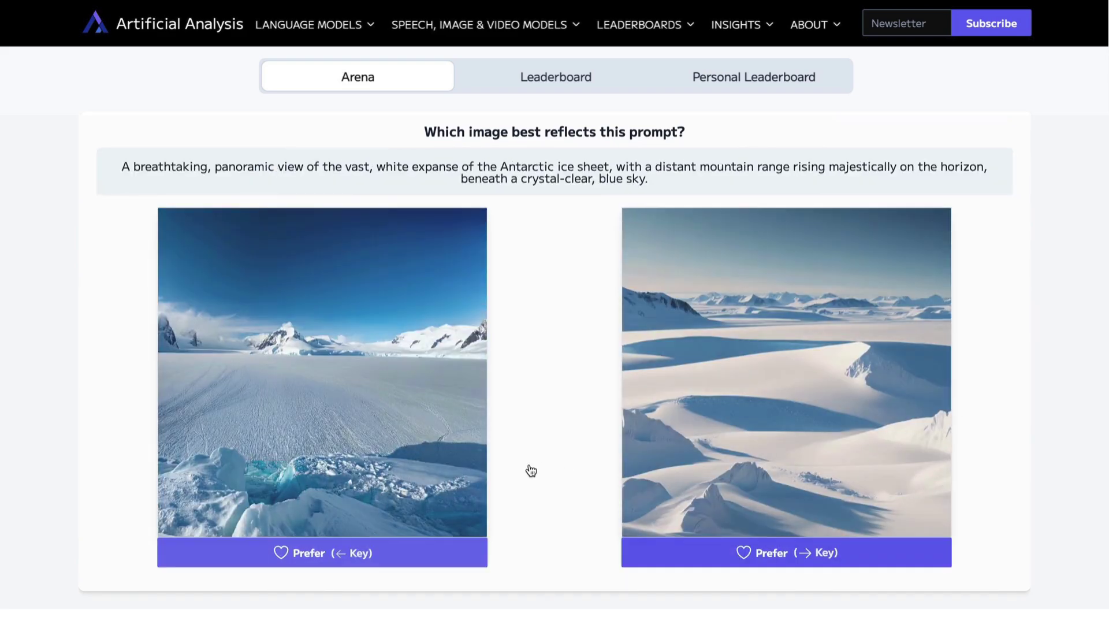
{"action": "left_click", "coordinate": [719, 410]}
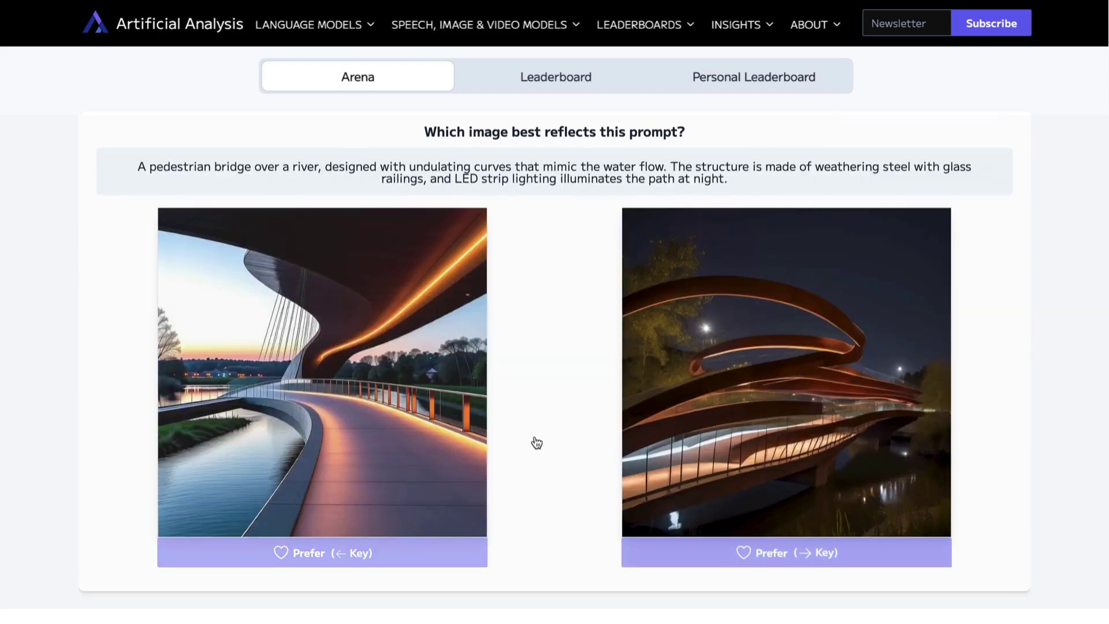
{"action": "left_click", "coordinate": [406, 446]}
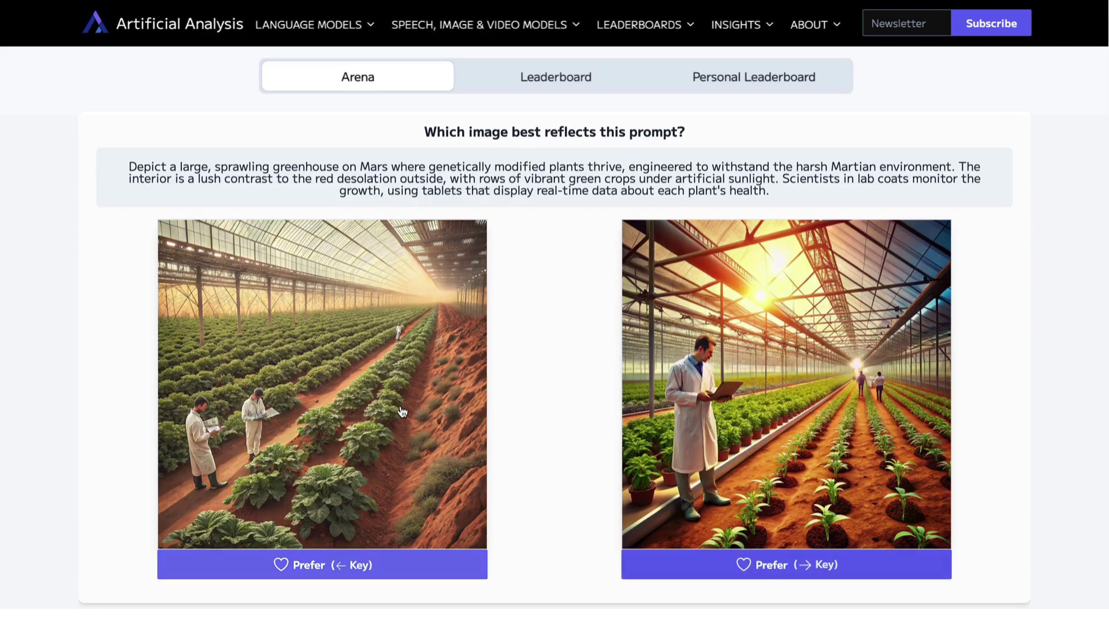
{"action": "left_click", "coordinate": [367, 404]}
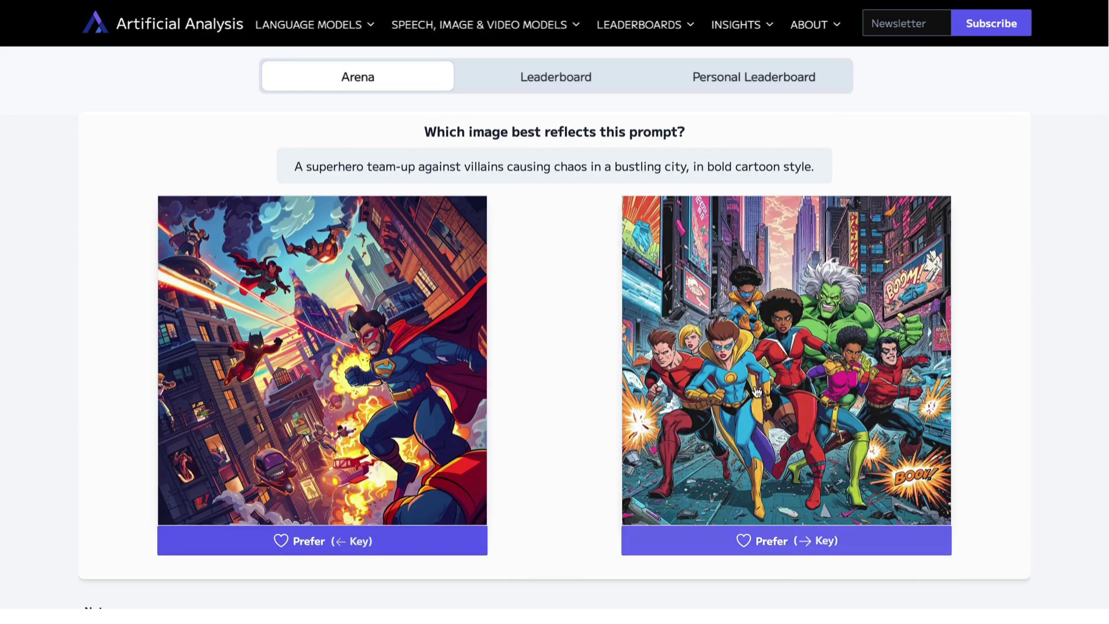
{"action": "left_click", "coordinate": [739, 390]}
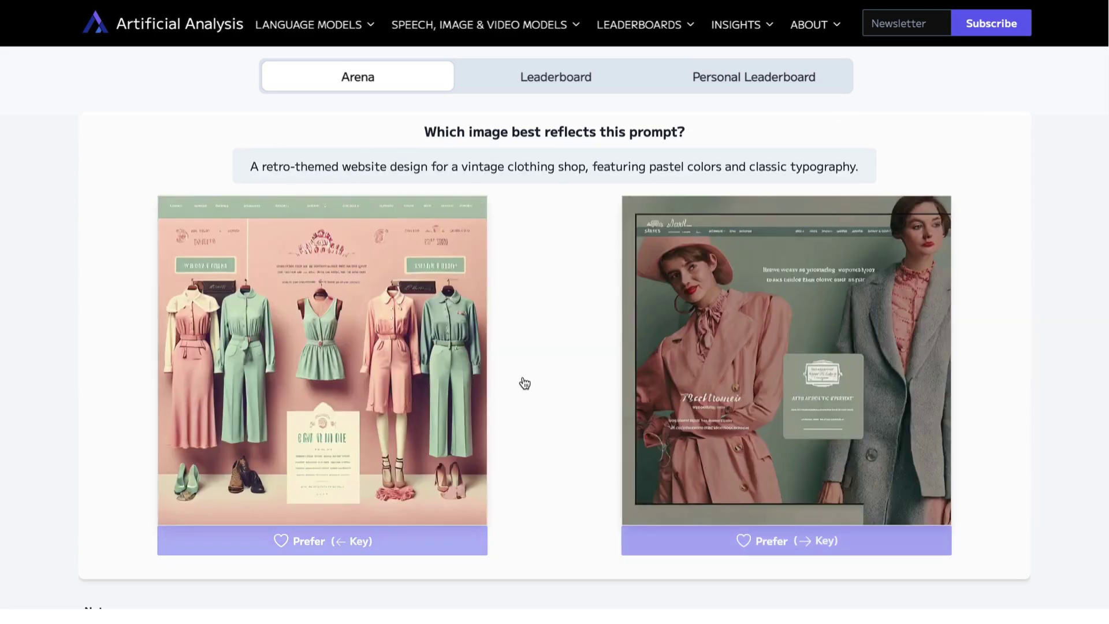
{"action": "left_click", "coordinate": [387, 372]}
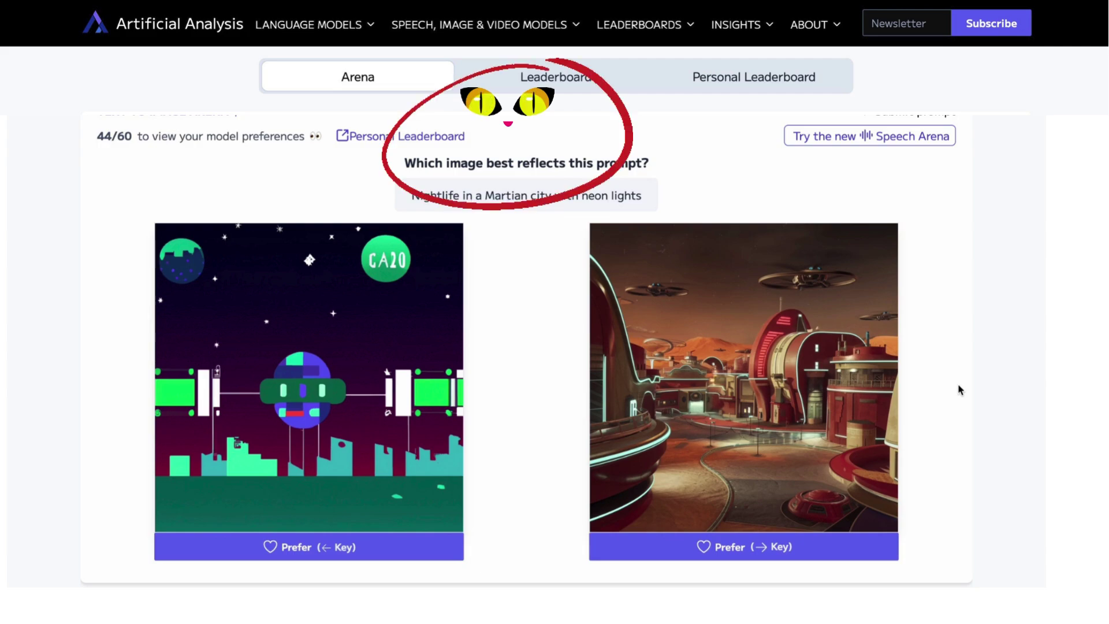
Step: Prefer the right image for the Martian nightlife and neo-classical museum pairs
{"action": "key", "text": "Right"}
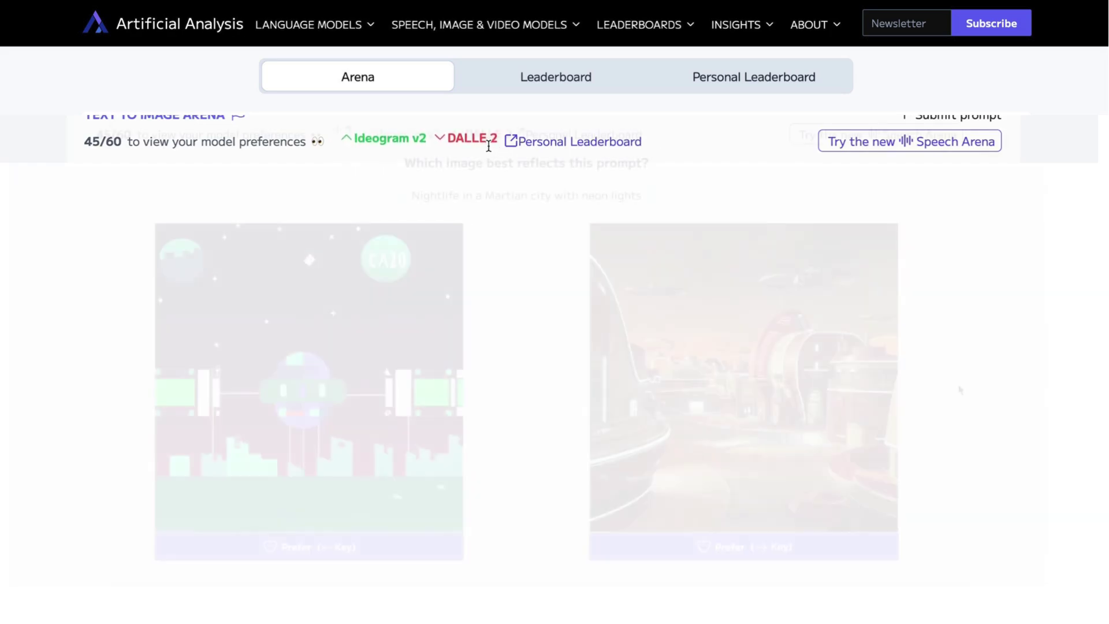
{"action": "key", "text": "Right"}
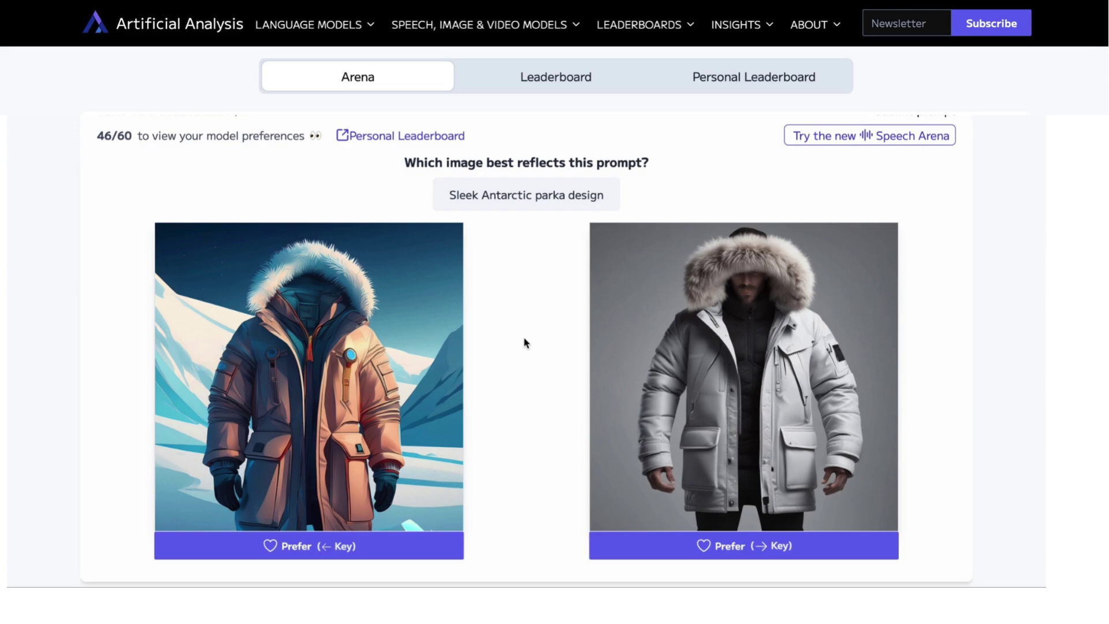
Step: Prefer the right parka image, then the left lunar base image
{"action": "key", "text": "Right"}
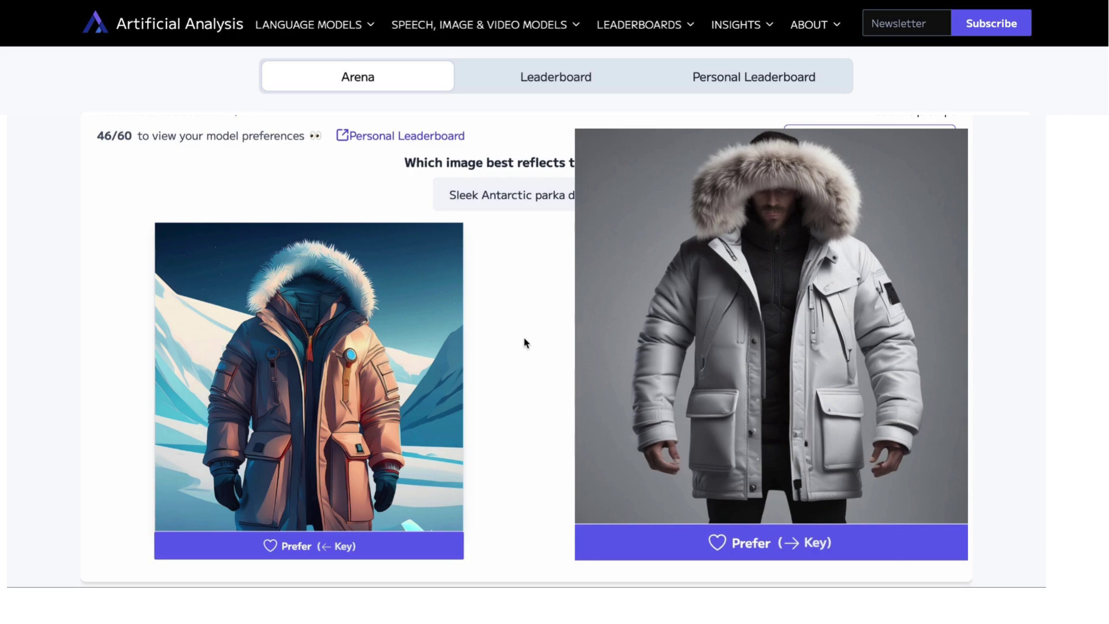
{"action": "key", "text": "Left"}
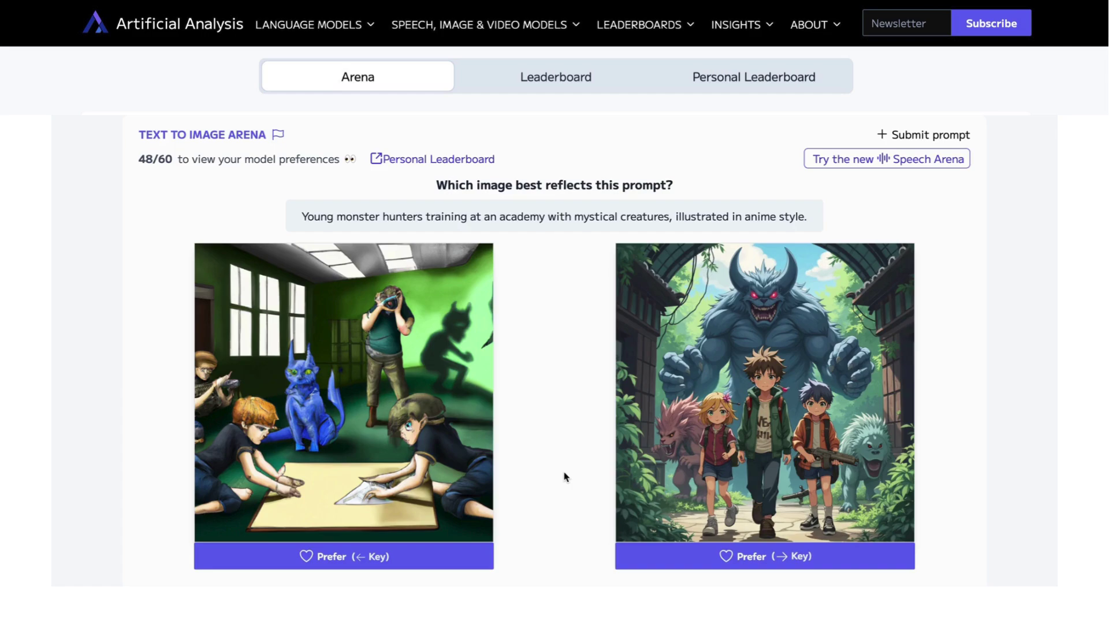
Step: Vote on the monster hunters, brushed steel, Global Green logo and career infographic pairs
{"action": "left_click", "coordinate": [783, 409]}
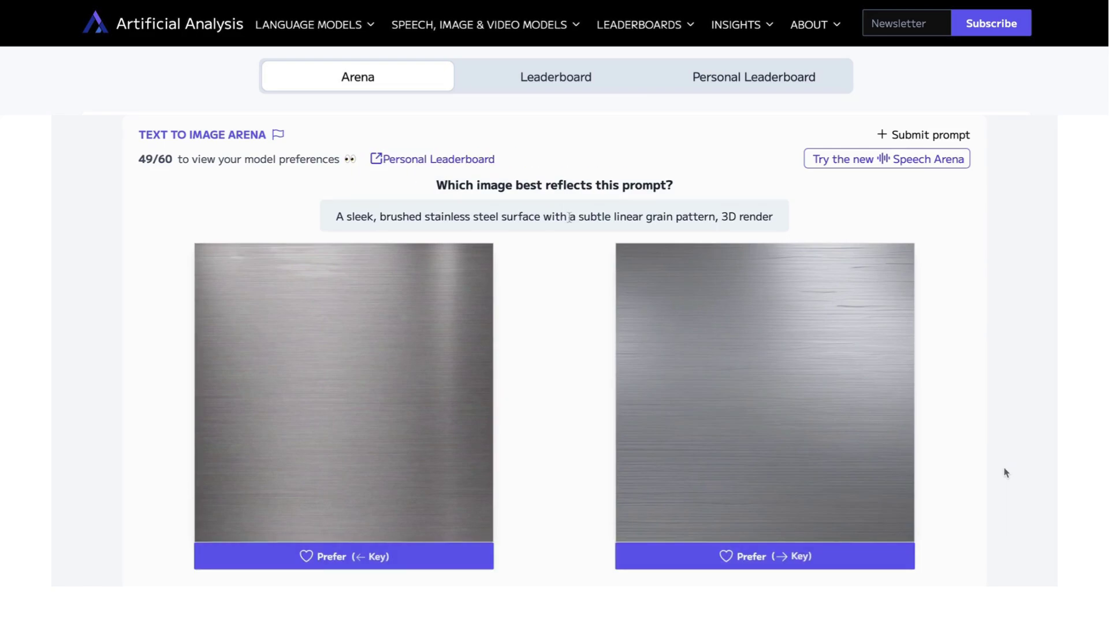
{"action": "left_click", "coordinate": [379, 408]}
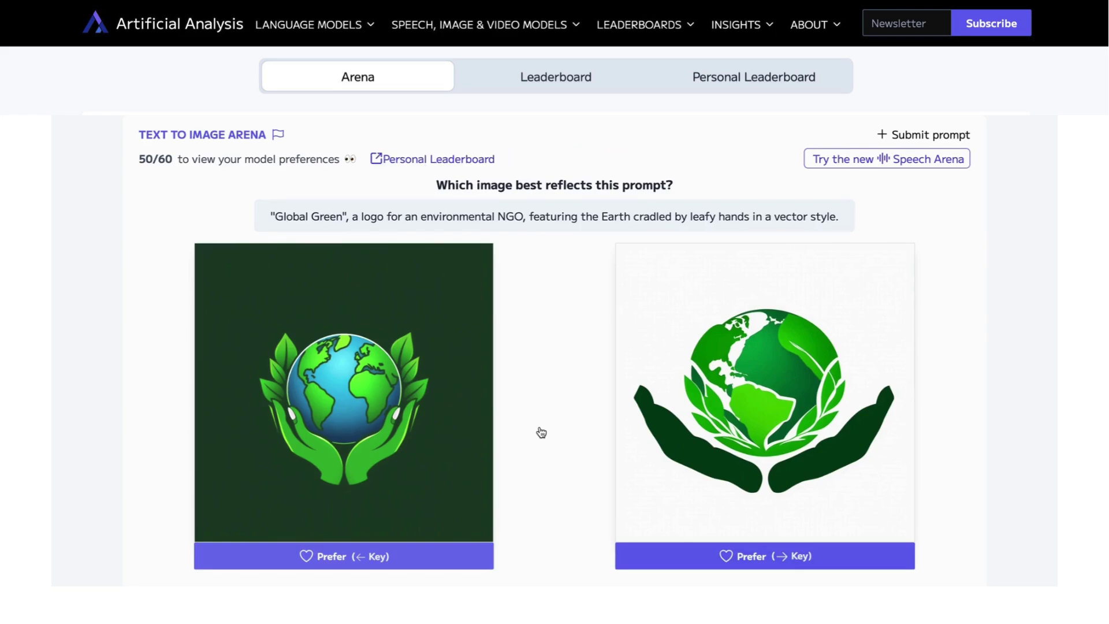
{"action": "left_click", "coordinate": [359, 446]}
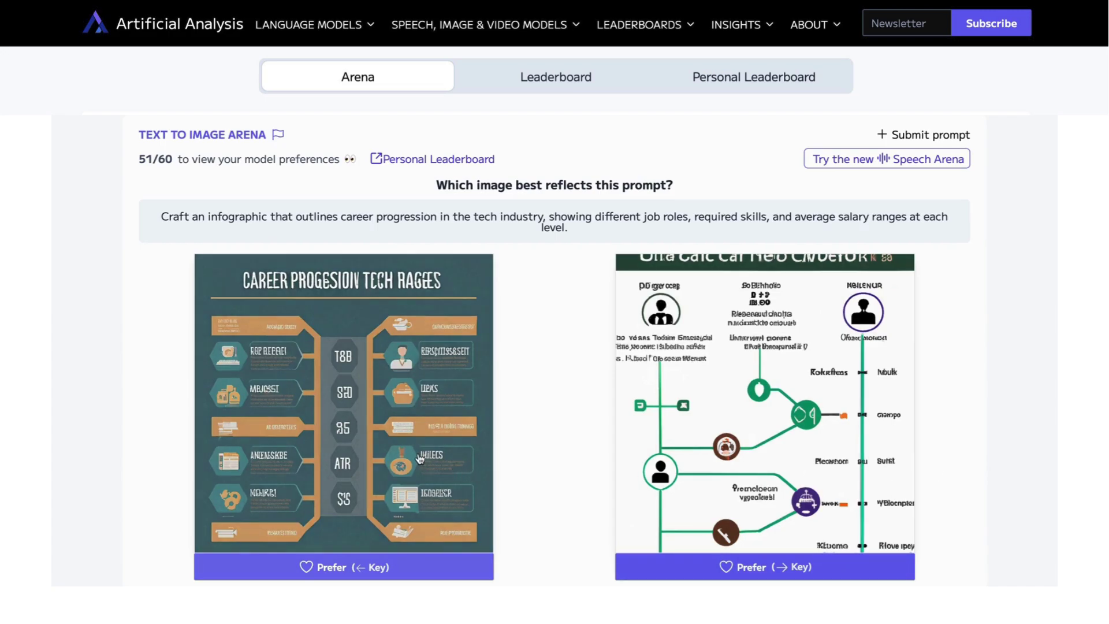
{"action": "left_click", "coordinate": [420, 459]}
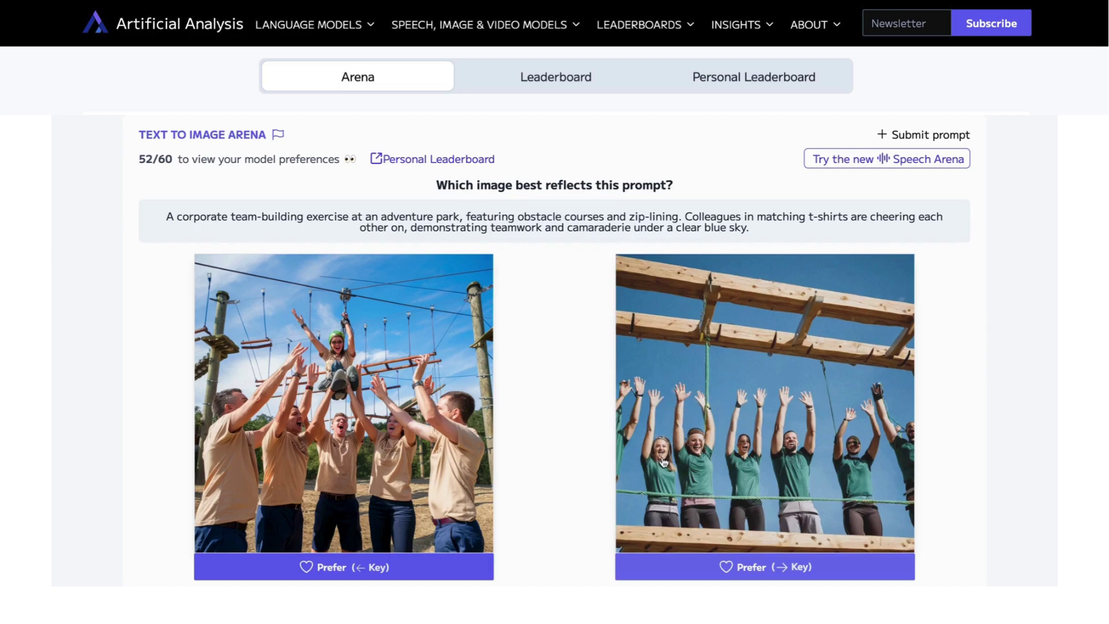
Step: Vote on the team-building, street-style fashion, Antarctic explorers and crystal cave hermit pairs
{"action": "left_click", "coordinate": [369, 451]}
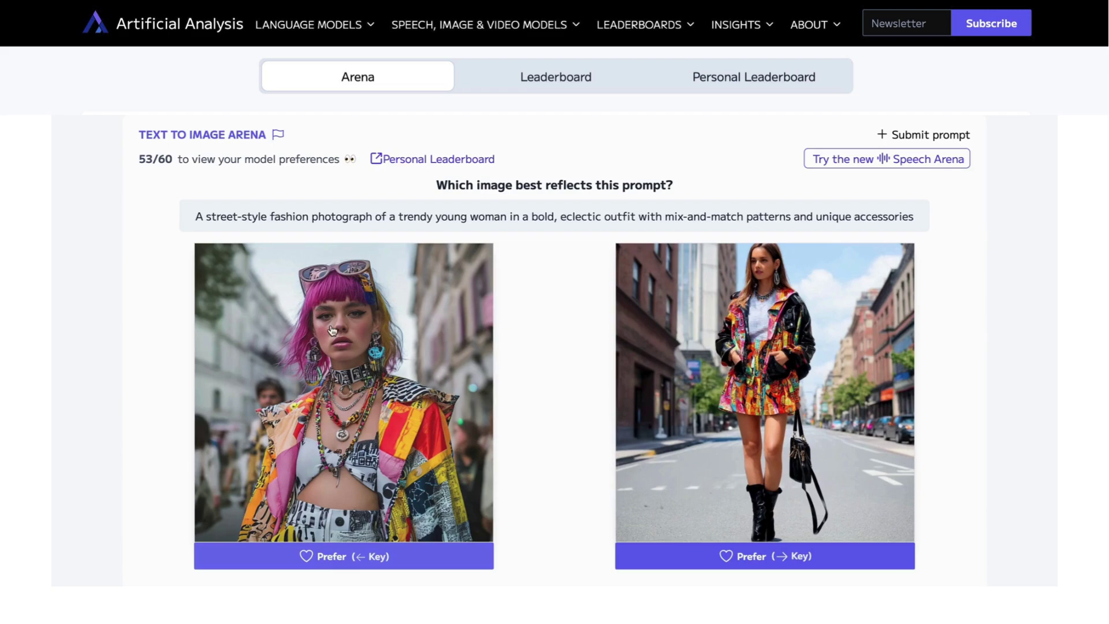
{"action": "left_click_drag", "start_coordinate": [196, 216], "coordinate": [372, 214]}
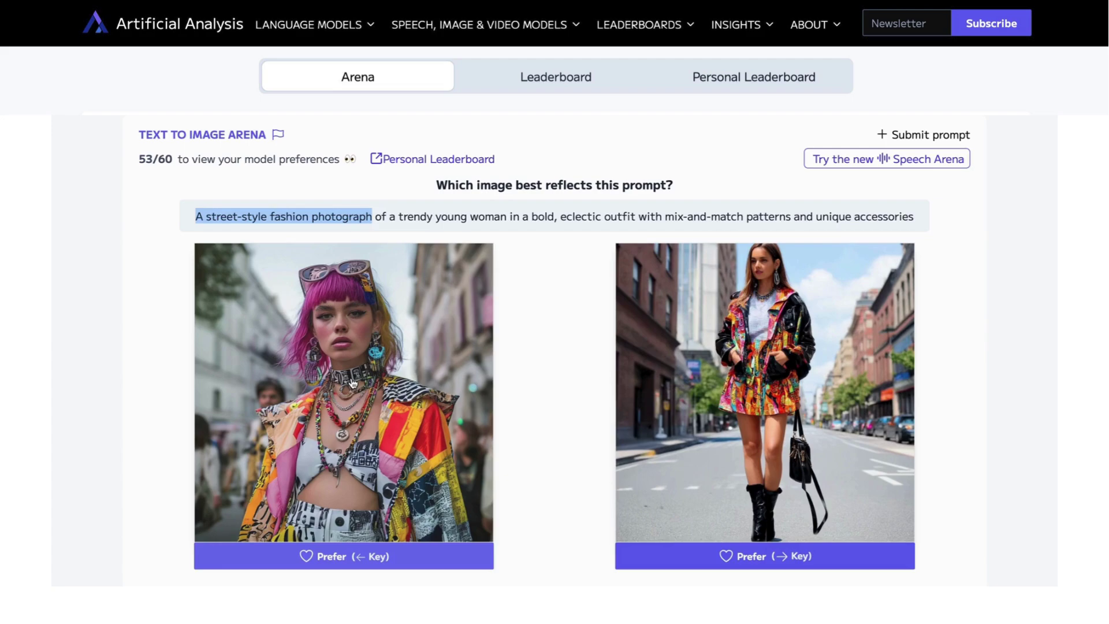
{"action": "left_click", "coordinate": [410, 422]}
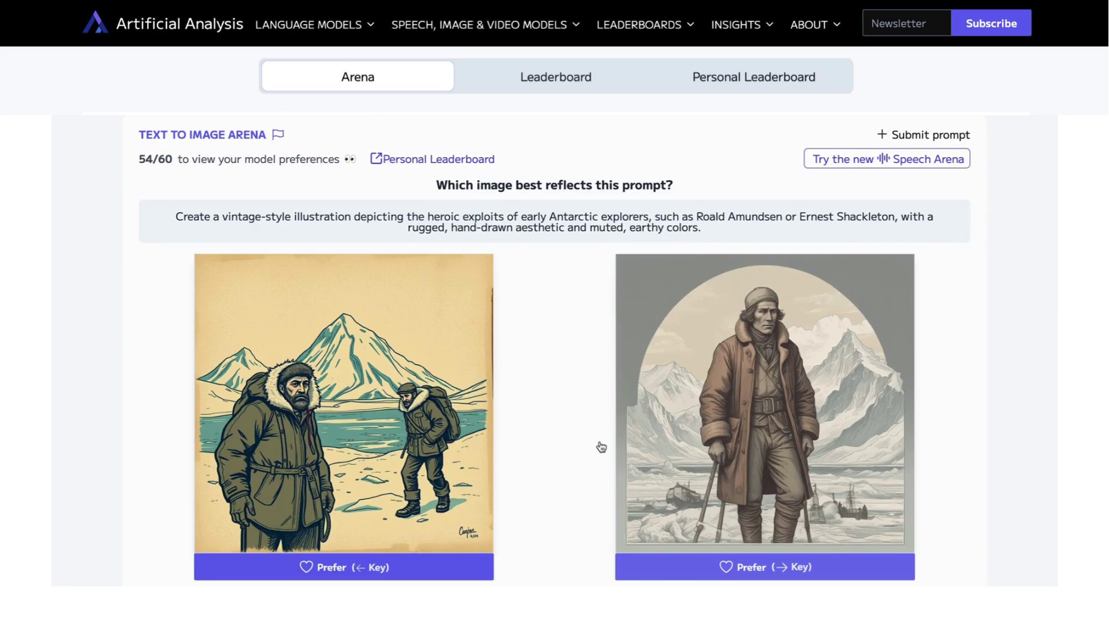
{"action": "double_click", "coordinate": [309, 214]}
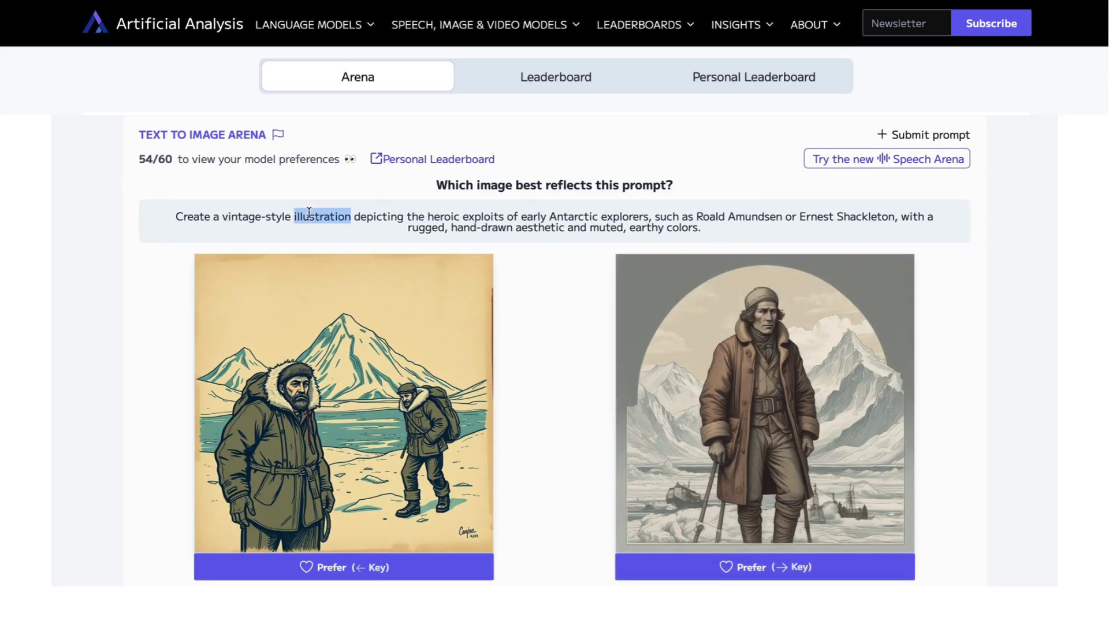
{"action": "left_click", "coordinate": [770, 442]}
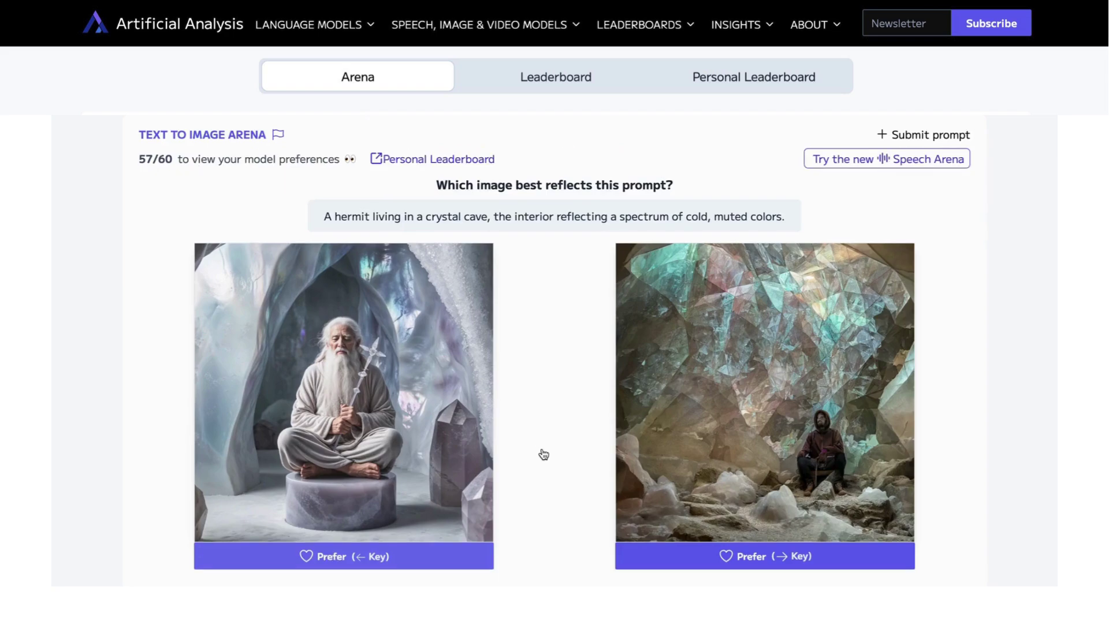
{"action": "left_click", "coordinate": [816, 430]}
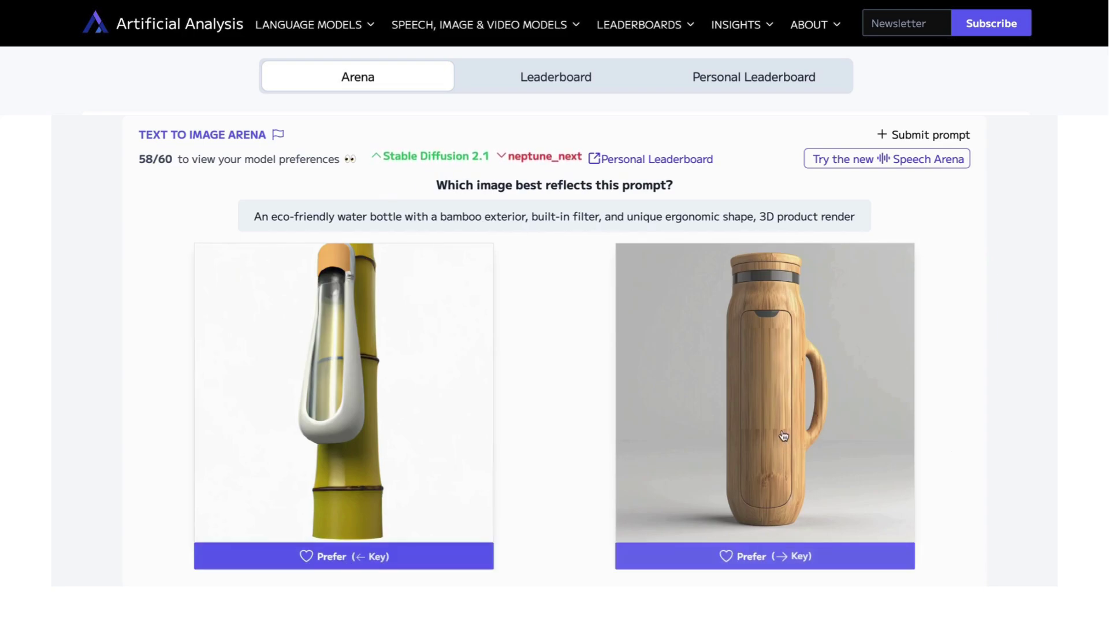
Step: Prefer the right bamboo bottle render and the right anime commuter train image
{"action": "left_click", "coordinate": [873, 438]}
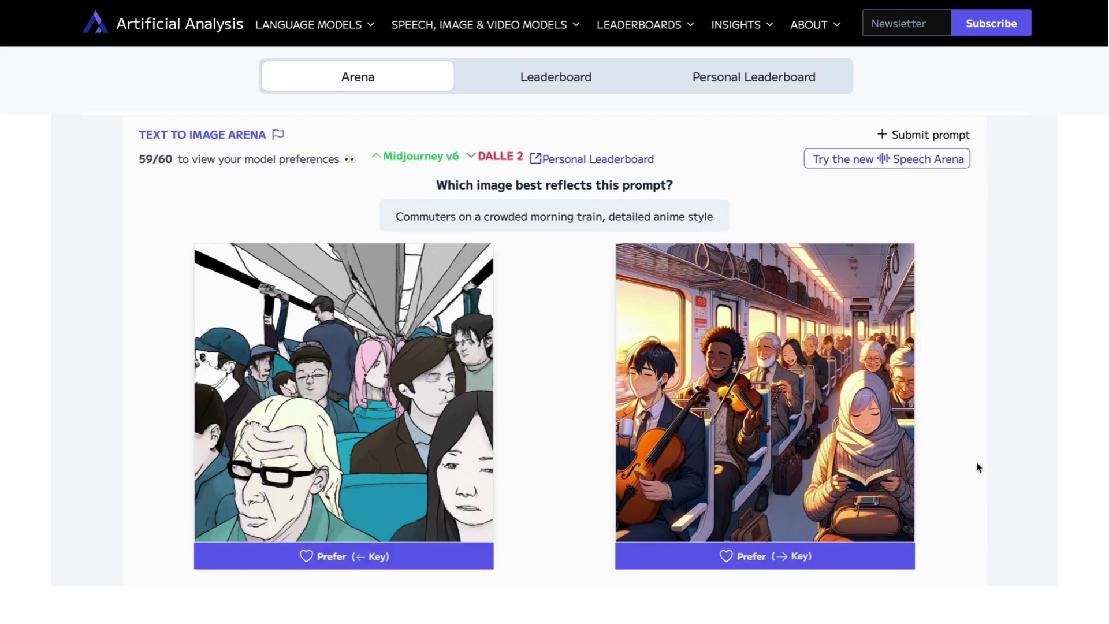
{"action": "left_click_drag", "start_coordinate": [395, 216], "coordinate": [715, 222]}
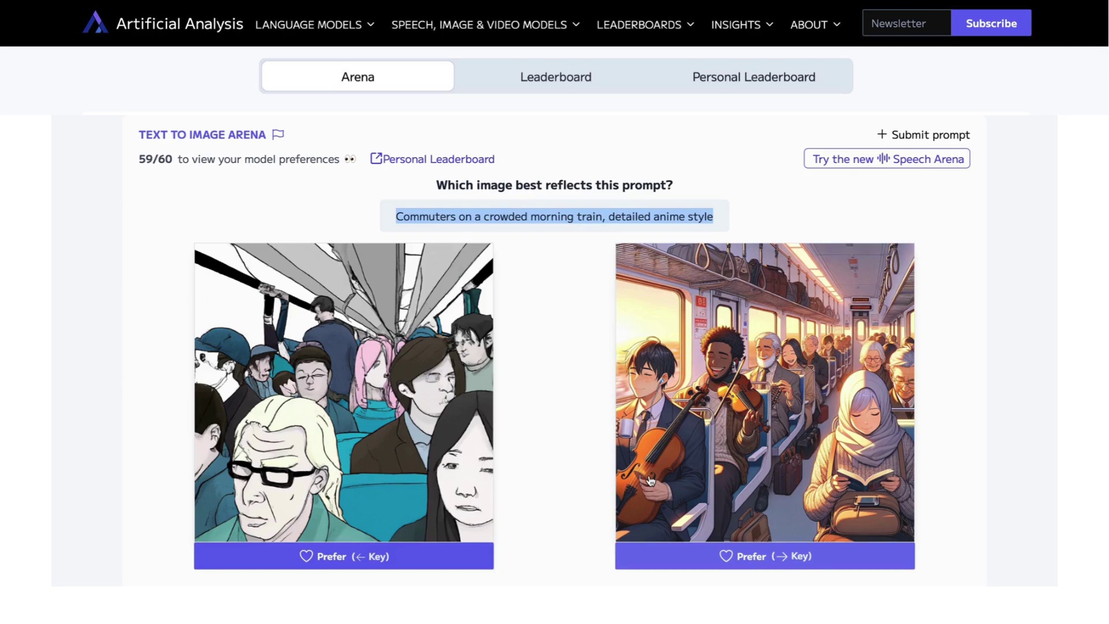
{"action": "left_click", "coordinate": [836, 417]}
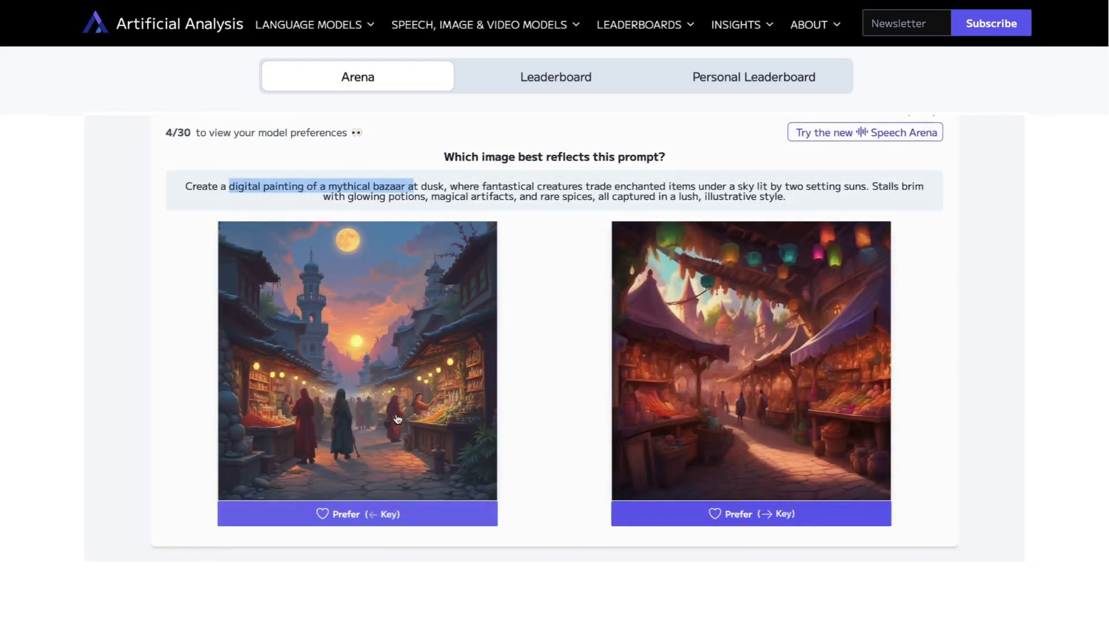
Step: Prefer the left bazaar painting, then vote on the steam locomotive pair
{"action": "left_click", "coordinate": [376, 520]}
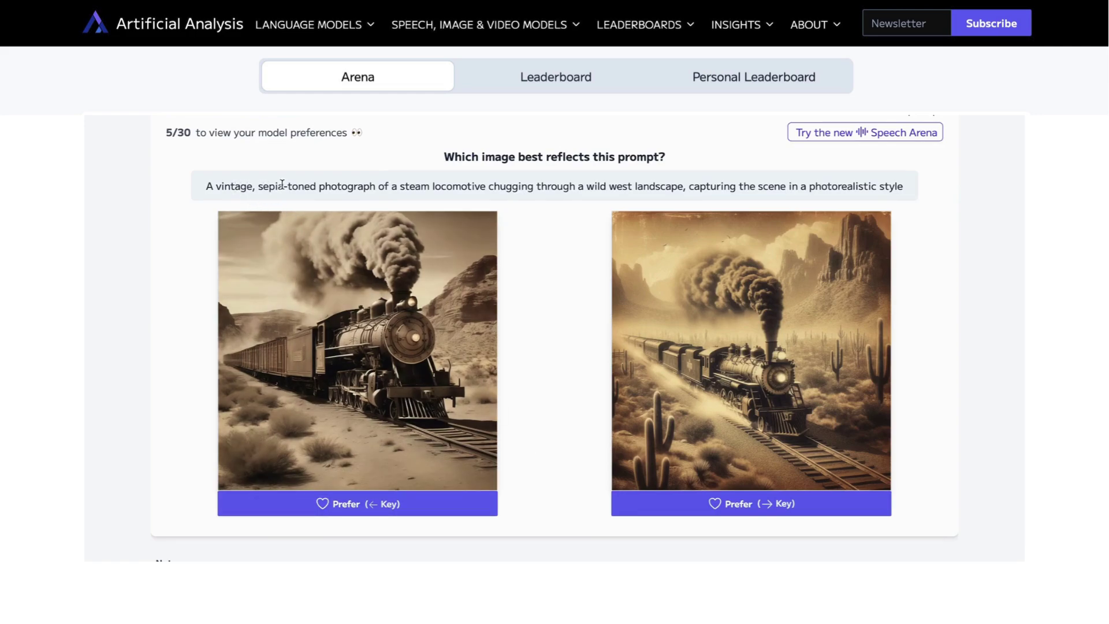
{"action": "key", "text": "Left"}
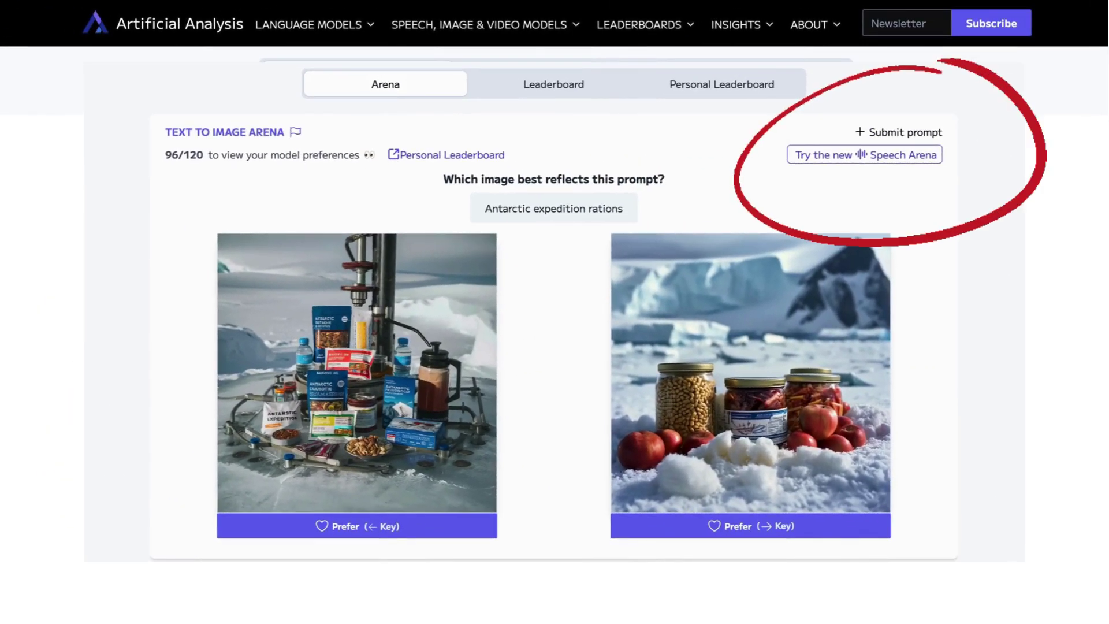
Step: Paste a prepared 158-character prompt into the Submit prompt form
{"action": "left_click", "coordinate": [914, 137]}
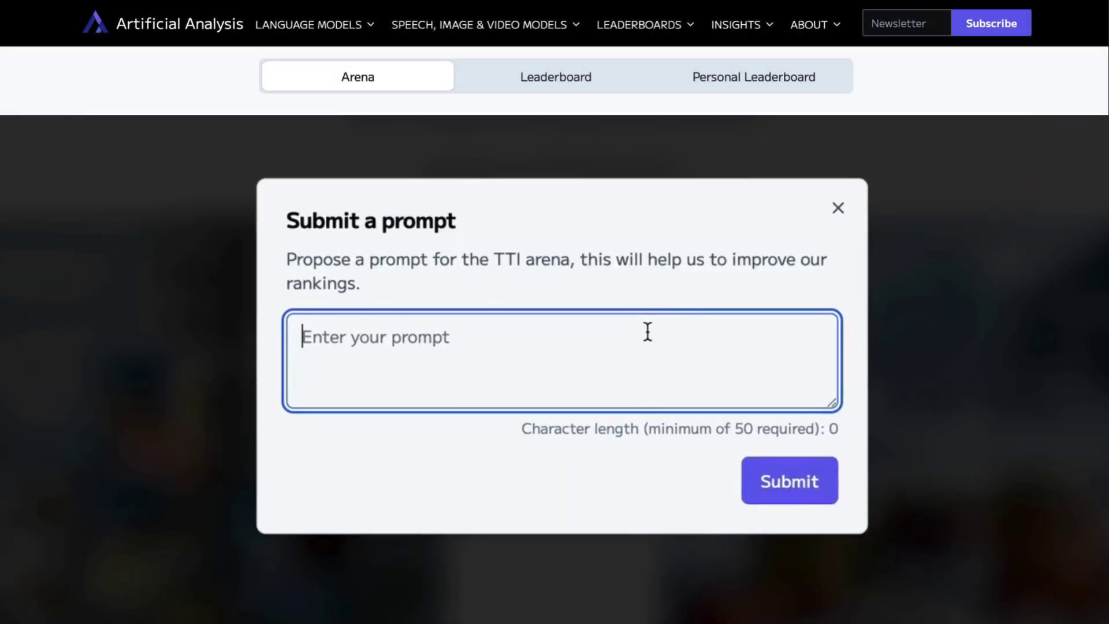
{"action": "right_click", "coordinate": [648, 332]}
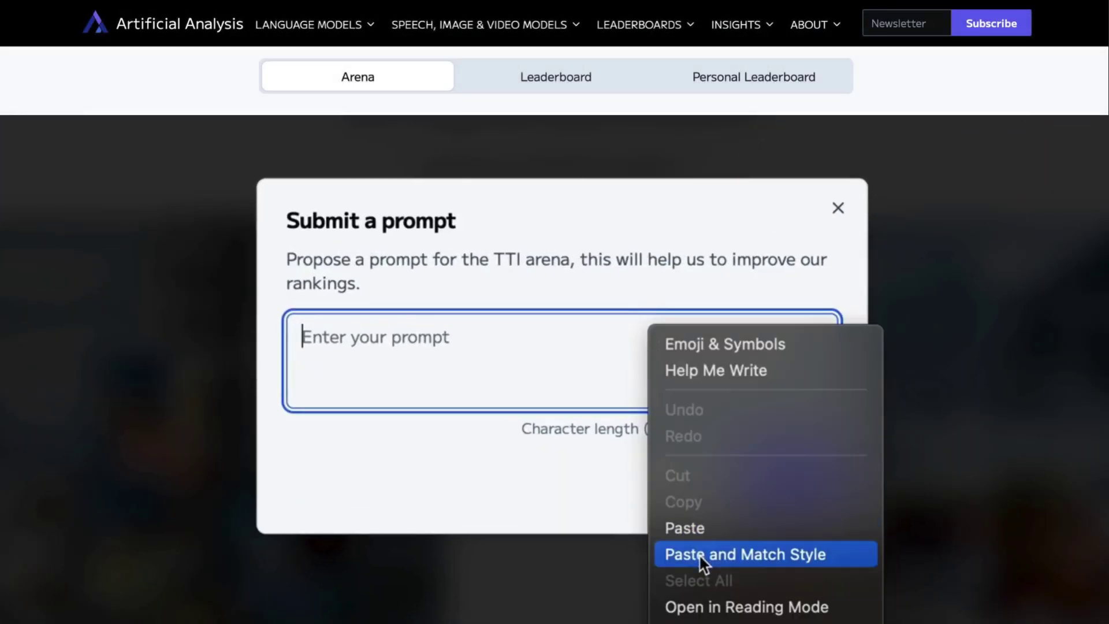
{"action": "left_click", "coordinate": [699, 526]}
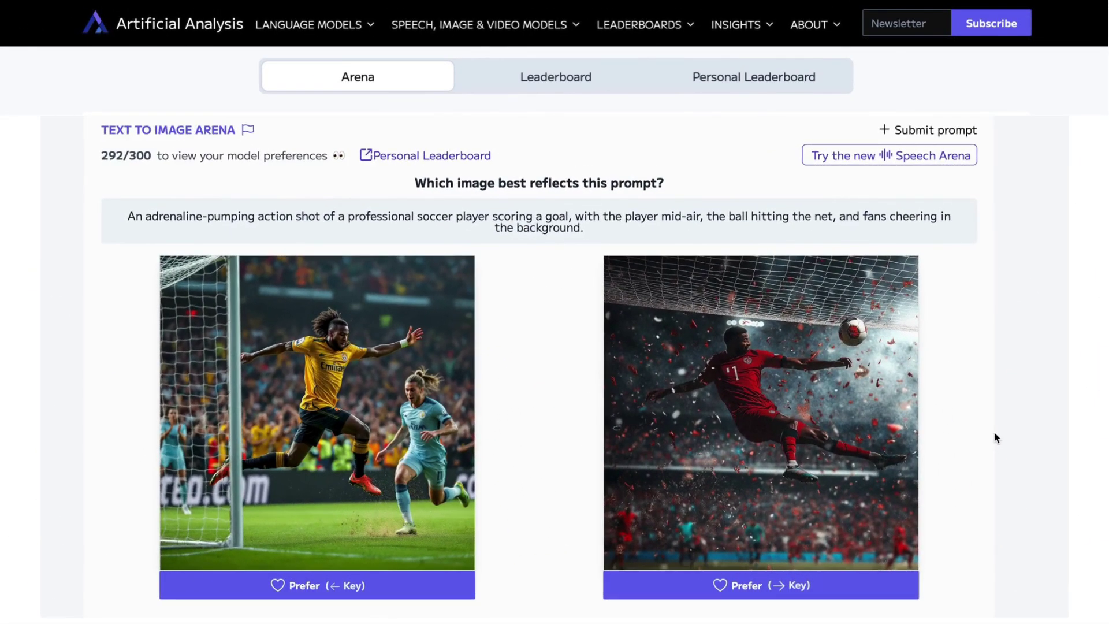
Step: Prefer the left image on the soccer, skier, porch-swing and cartoon thief pairs
{"action": "left_click", "coordinate": [355, 459]}
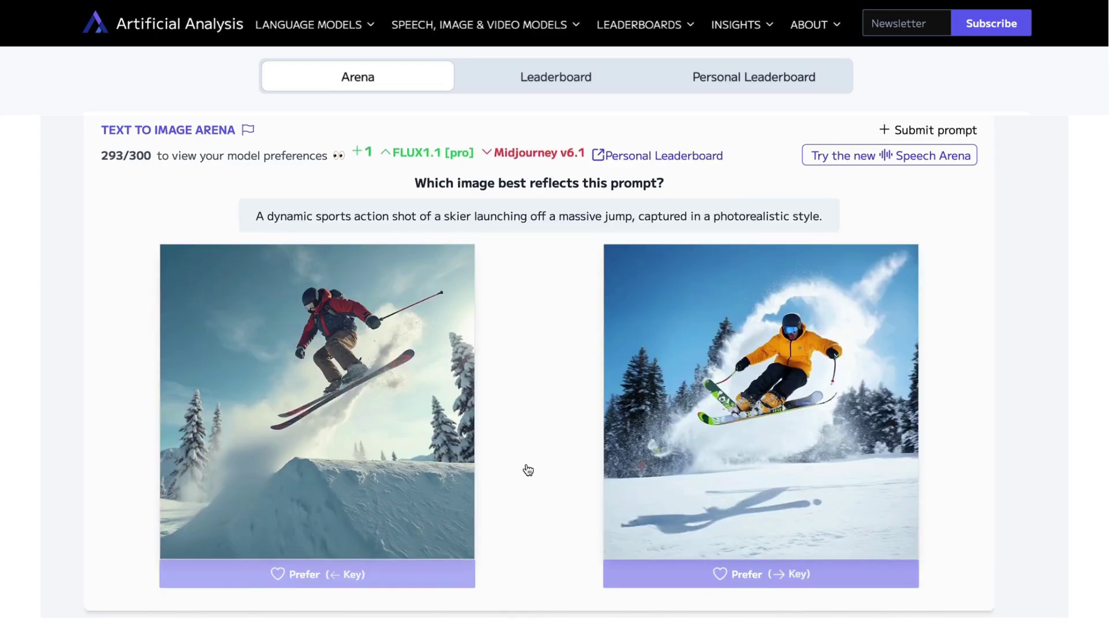
{"action": "left_click", "coordinate": [388, 452]}
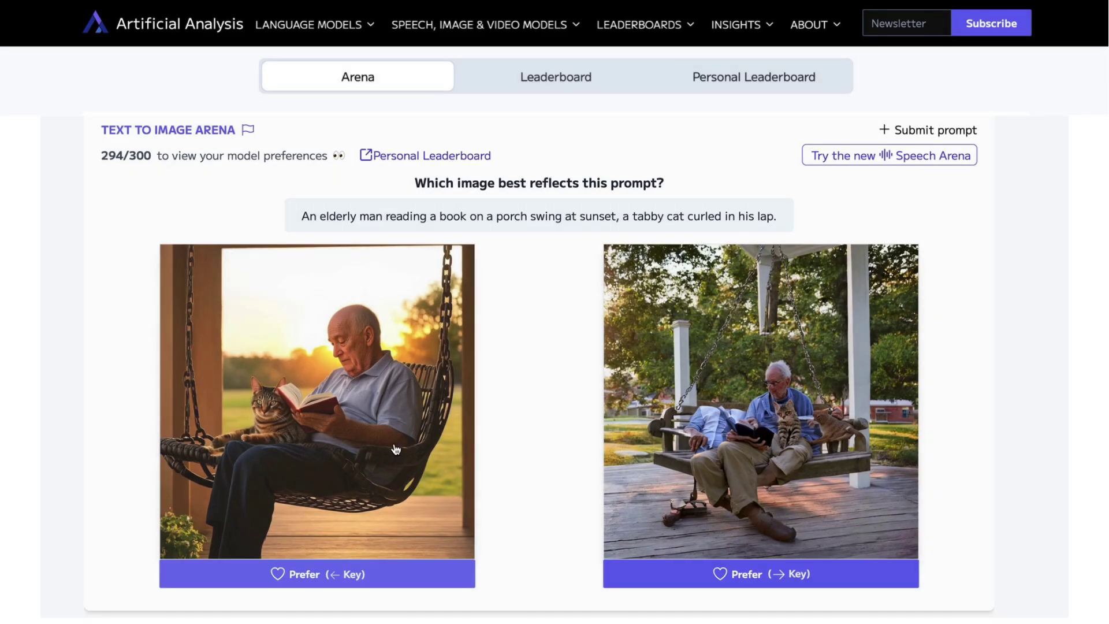
{"action": "left_click", "coordinate": [395, 450]}
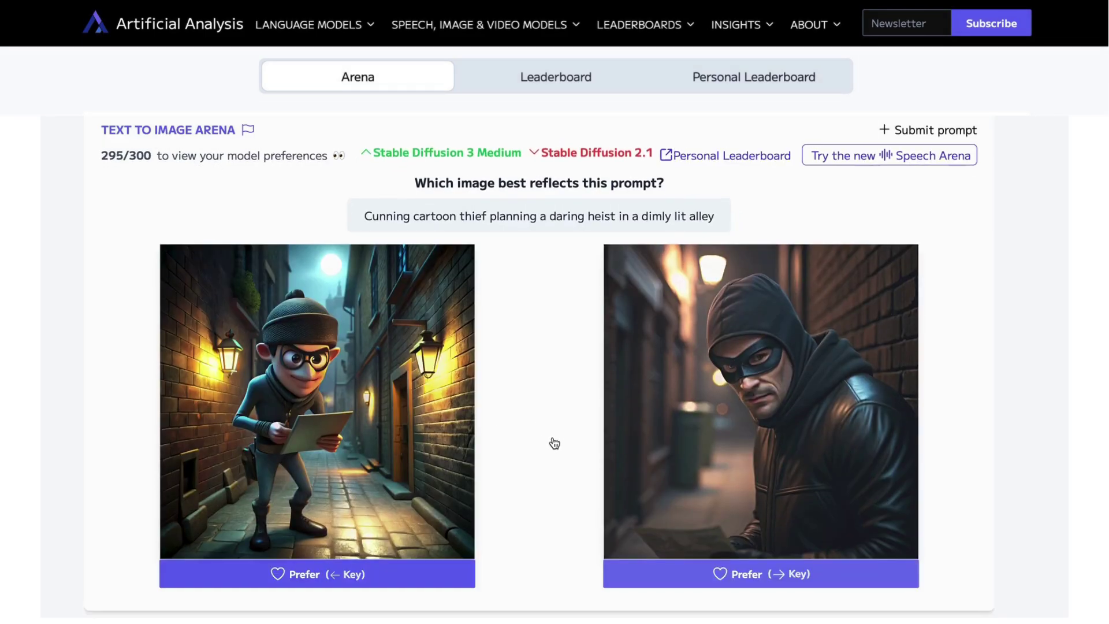
{"action": "key", "text": "Left"}
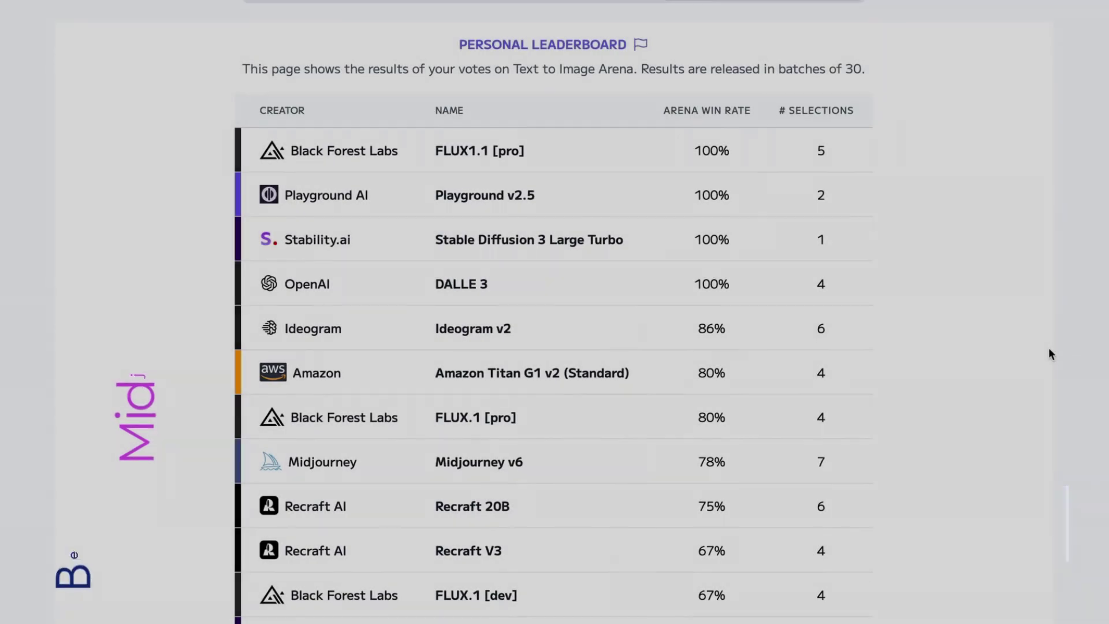
Step: Scroll through the personal leaderboard table, selecting the Midjourney v6.1 name
{"action": "scroll", "coordinate": [1048, 347], "scroll_direction": "down", "scroll_amount": 2}
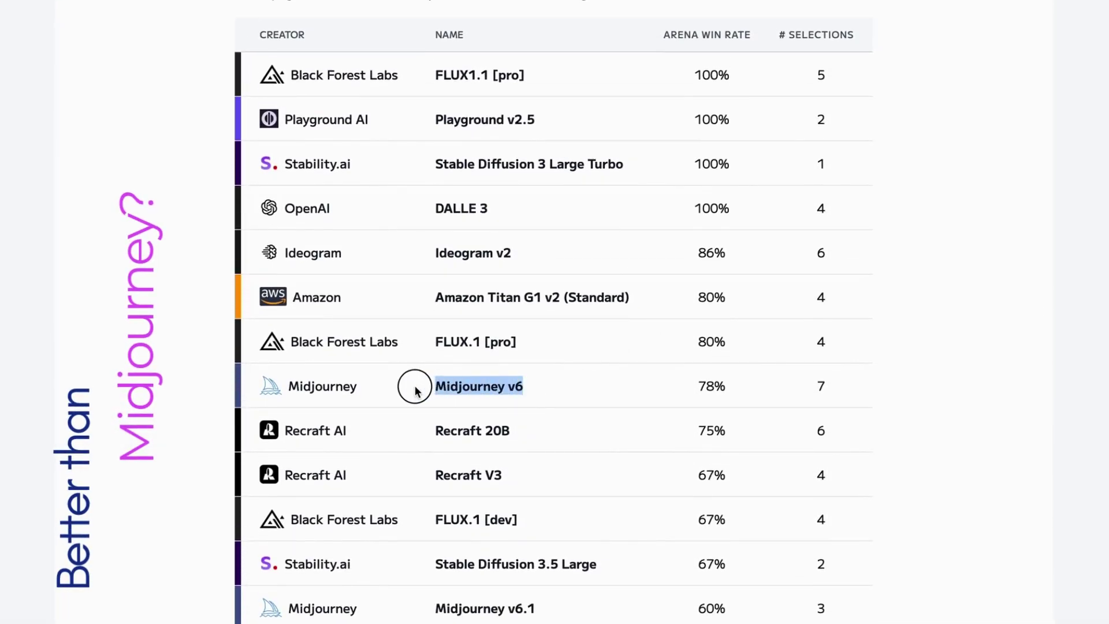
{"action": "scroll", "coordinate": [546, 442], "scroll_direction": "down", "scroll_amount": 2}
{"action": "left_click_drag", "start_coordinate": [536, 537], "coordinate": [490, 538]}
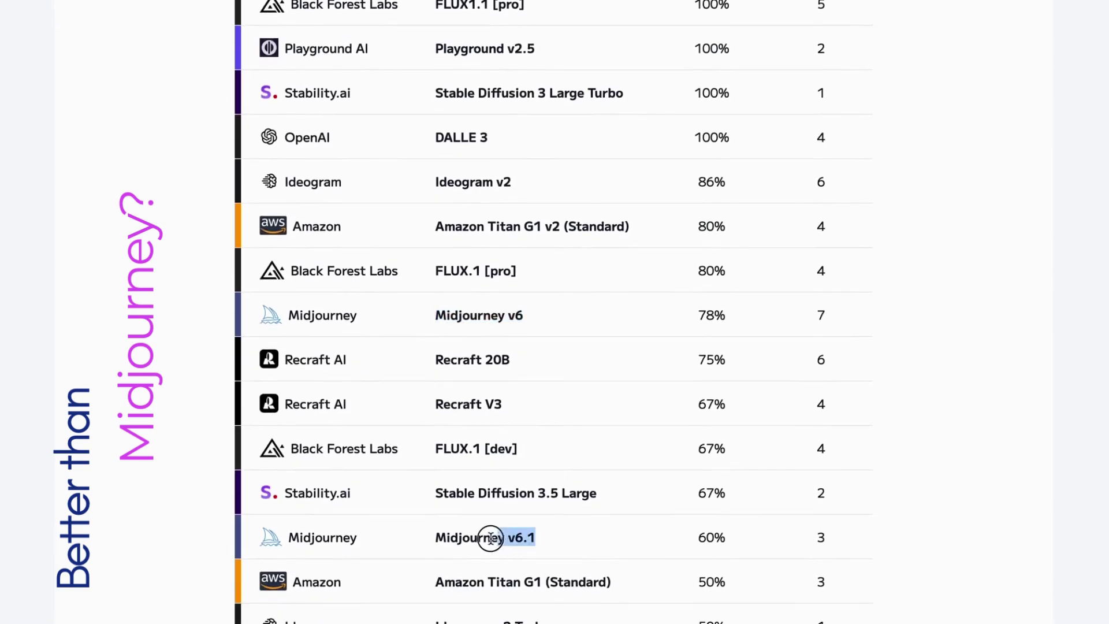
{"action": "scroll", "coordinate": [922, 508], "scroll_direction": "up", "scroll_amount": 3}
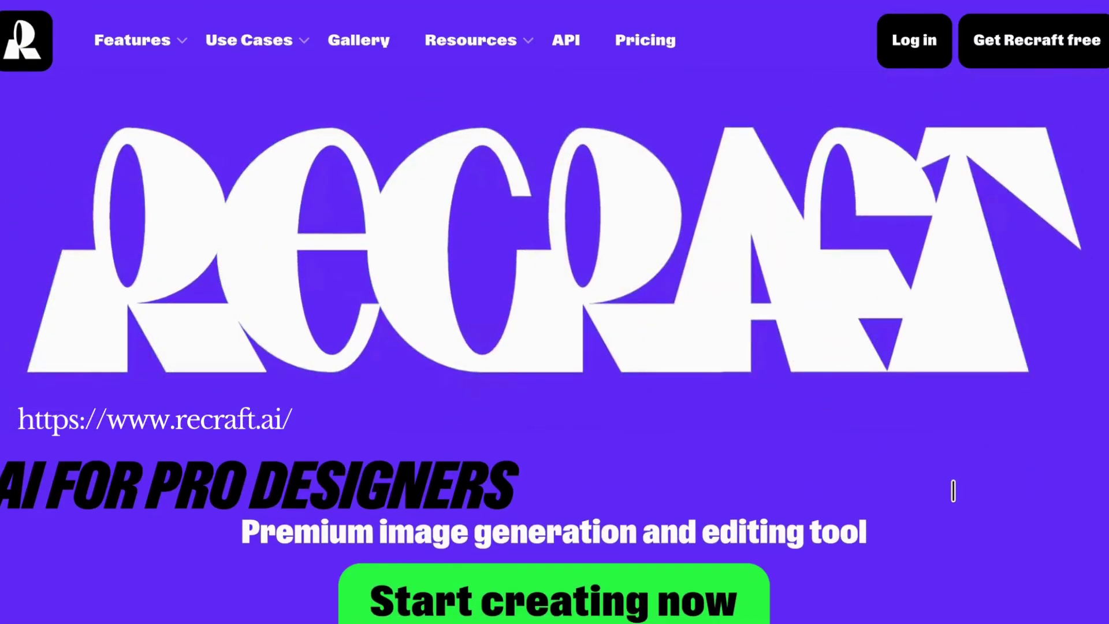
Step: Dismiss the Recraft intro, add a frame and generate 'cute red panda' images
{"action": "scroll", "coordinate": [953, 491], "scroll_direction": "down", "scroll_amount": 2}
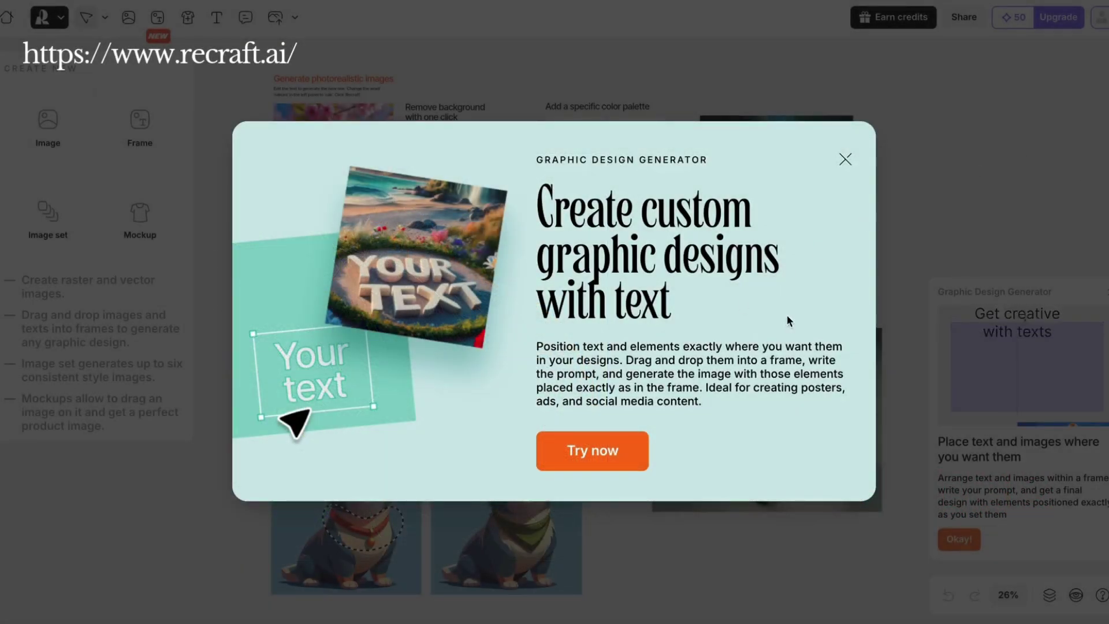
{"action": "left_click", "coordinate": [637, 450]}
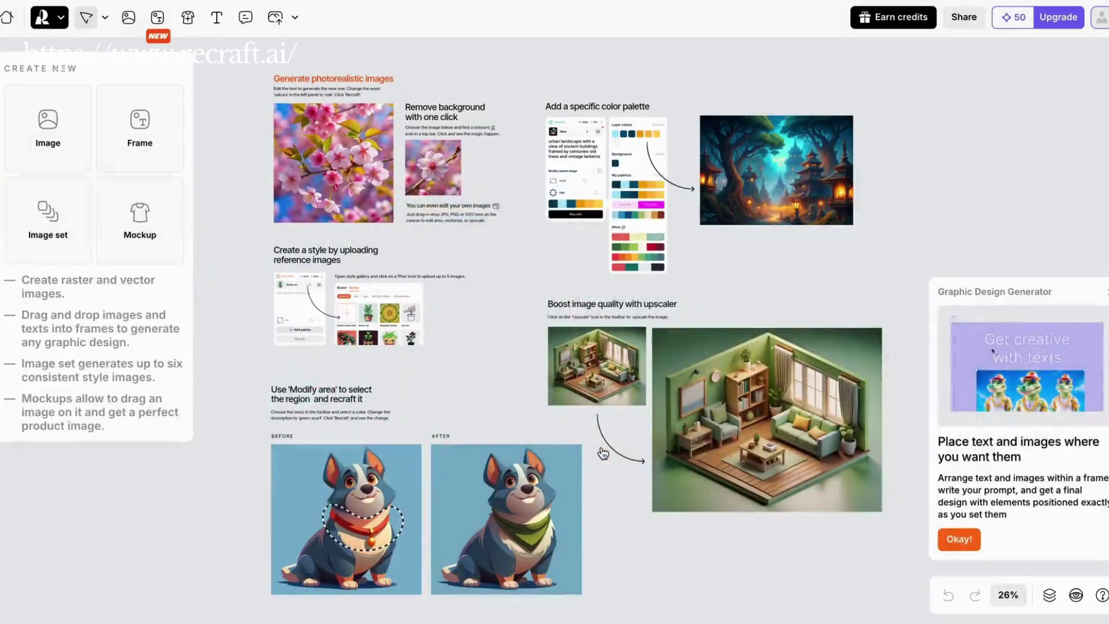
{"action": "left_click", "coordinate": [140, 127]}
{"action": "left_click", "coordinate": [91, 141]}
{"action": "type", "text": "cute red panda"}
{"action": "left_click", "coordinate": [97, 370]}
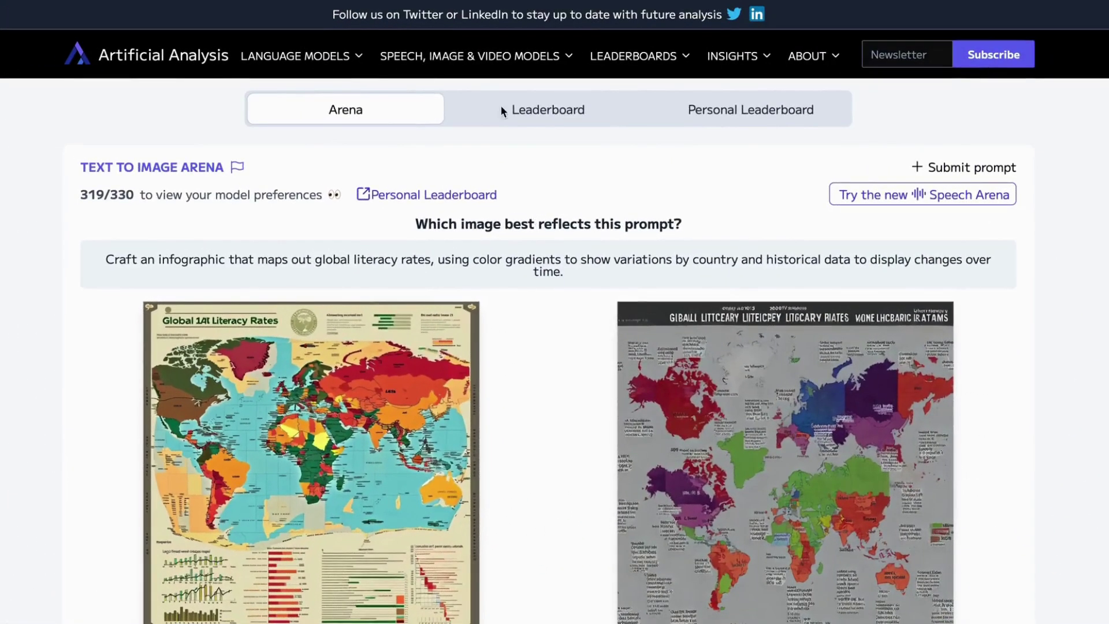
Step: Open the Video Arena from Speech, Image & Video Models > Video Generation
{"action": "mouse_move", "coordinate": [503, 55]}
{"action": "mouse_move", "coordinate": [406, 225]}
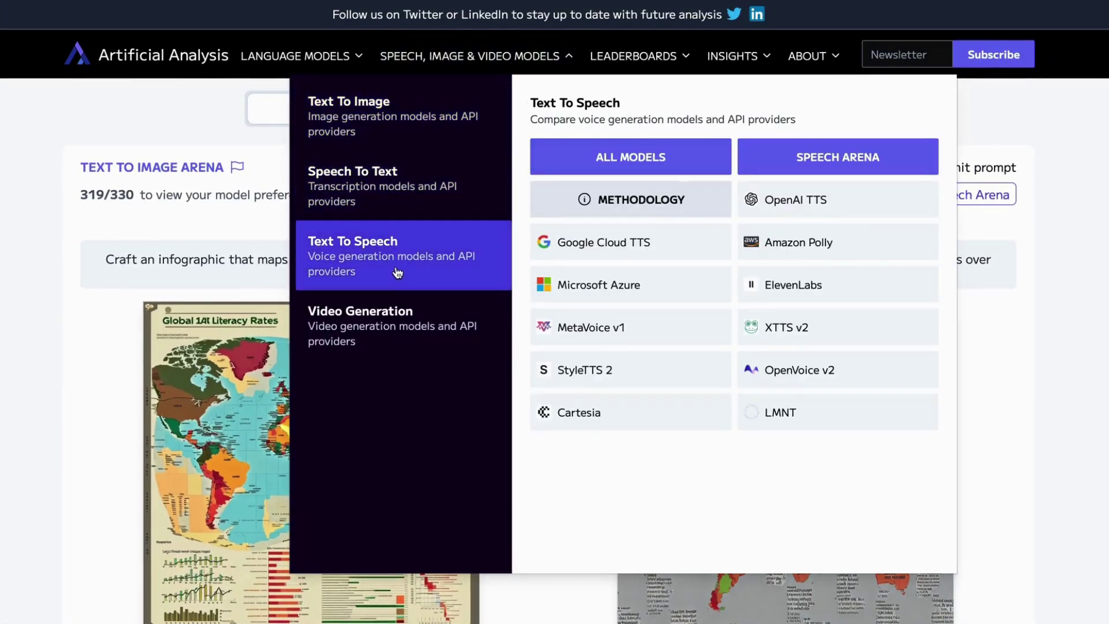
{"action": "mouse_move", "coordinate": [391, 322]}
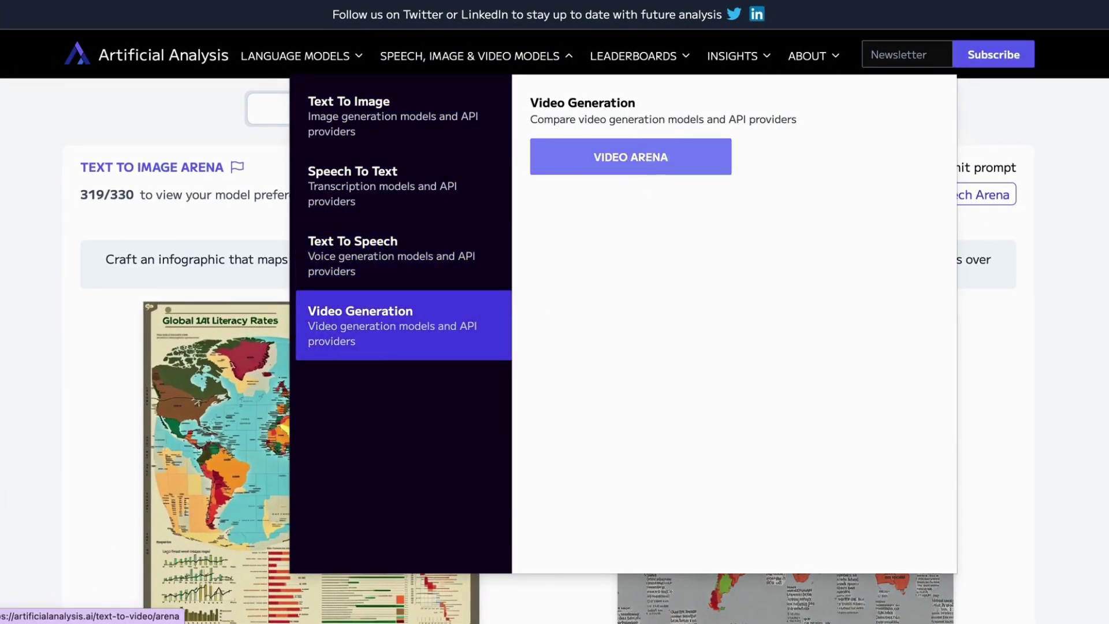
{"action": "left_click", "coordinate": [391, 321]}
{"action": "scroll", "coordinate": [1100, 501], "scroll_direction": "down", "scroll_amount": 1}
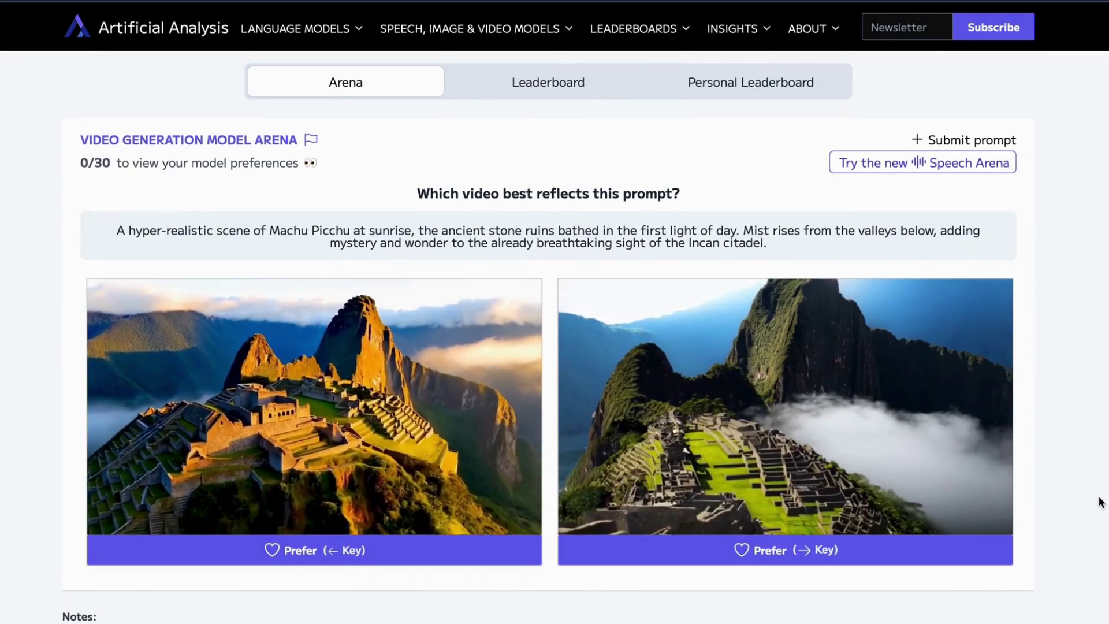
Step: Prefer the right Machu Picchu video, the right werewolf chase video and the left nanotechnology video
{"action": "left_click", "coordinate": [786, 551]}
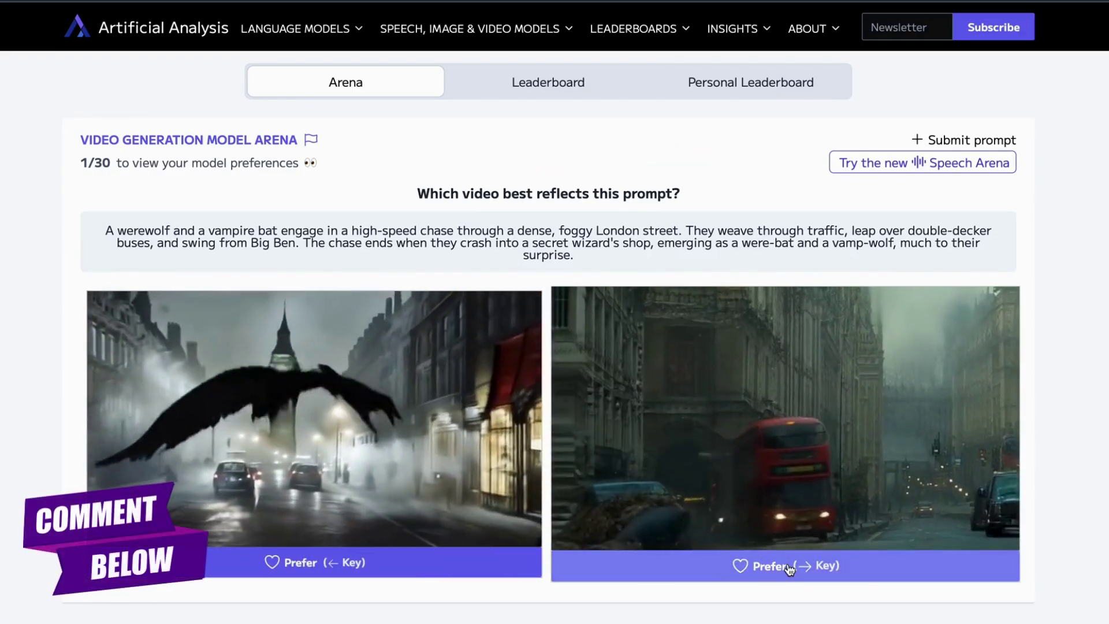
{"action": "left_click", "coordinate": [788, 568]}
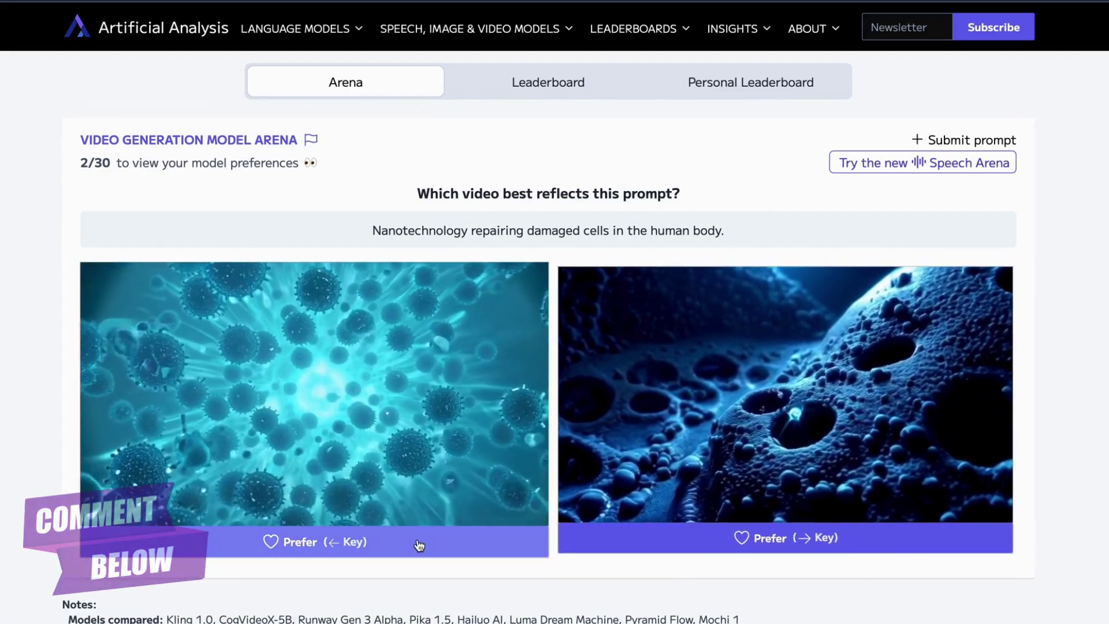
{"action": "left_click", "coordinate": [416, 542]}
{"action": "mouse_move", "coordinate": [470, 29]}
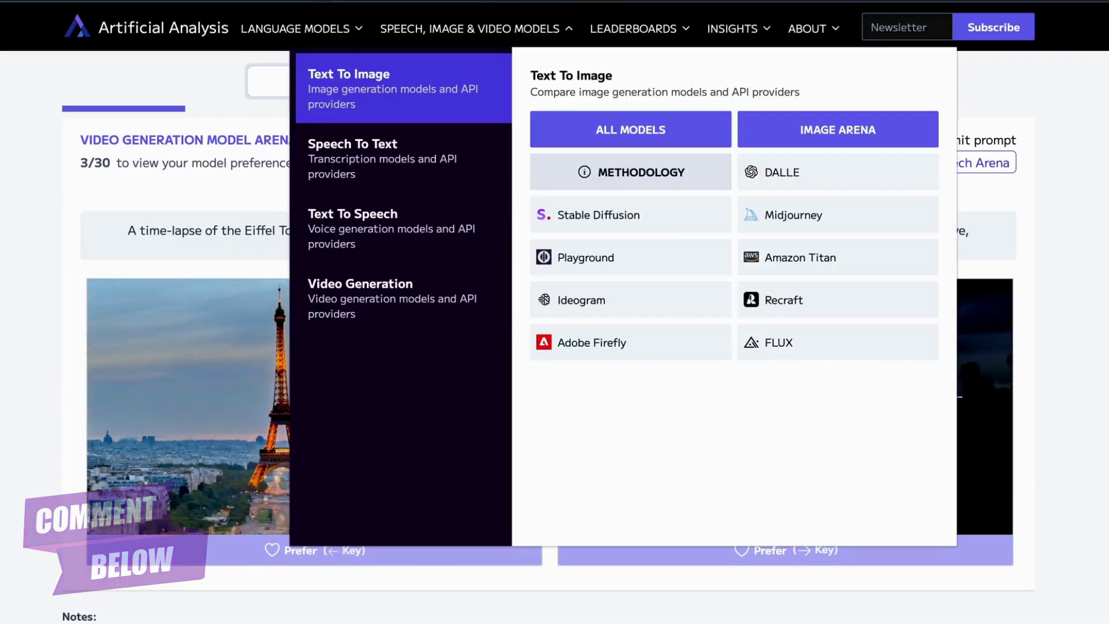